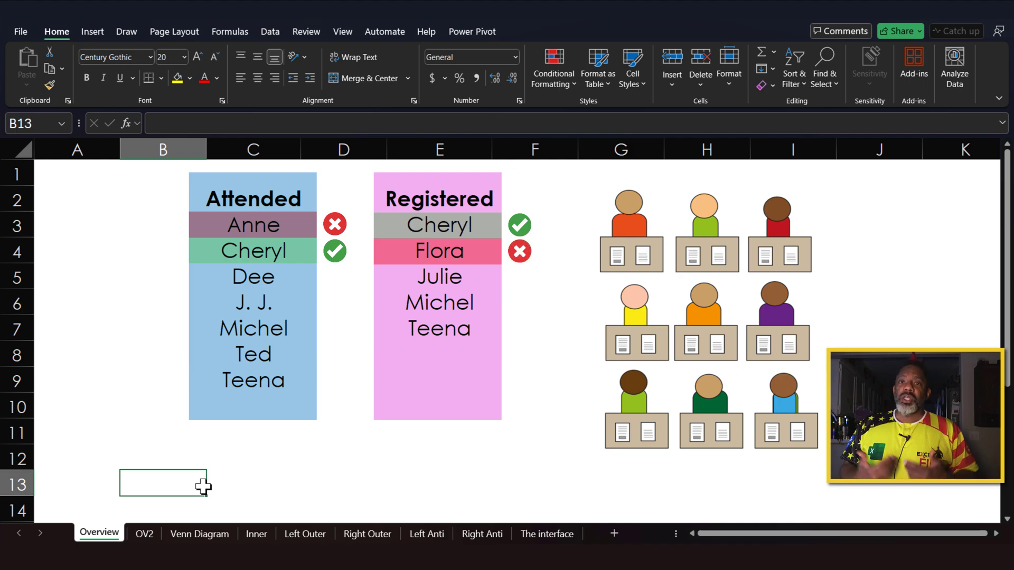
Step: Go through the OV2 sheet to the Venn Diagram showing Anne, Cheryl, Michel and Teena overlapping
left_click(138, 536)
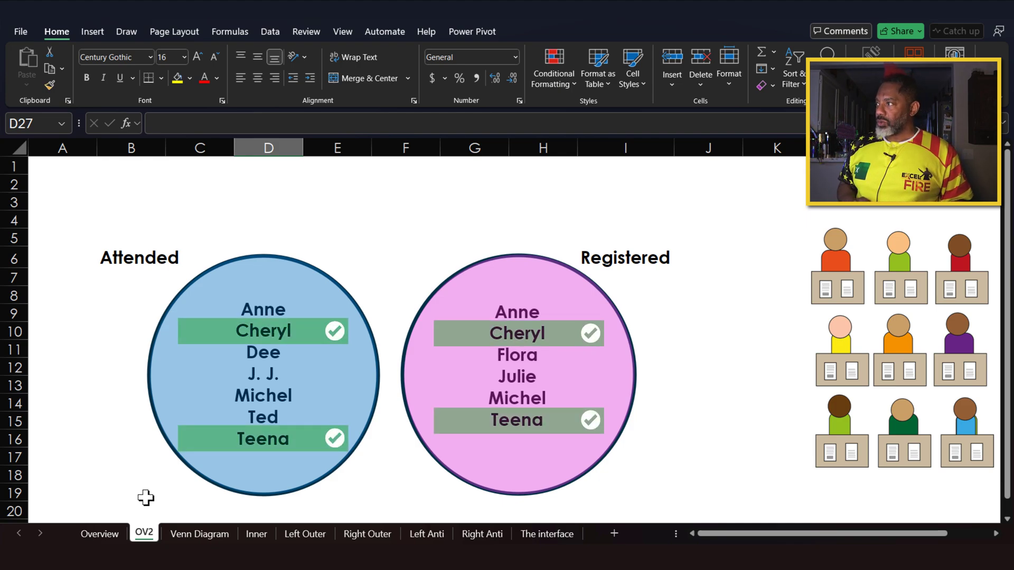
left_click(197, 533)
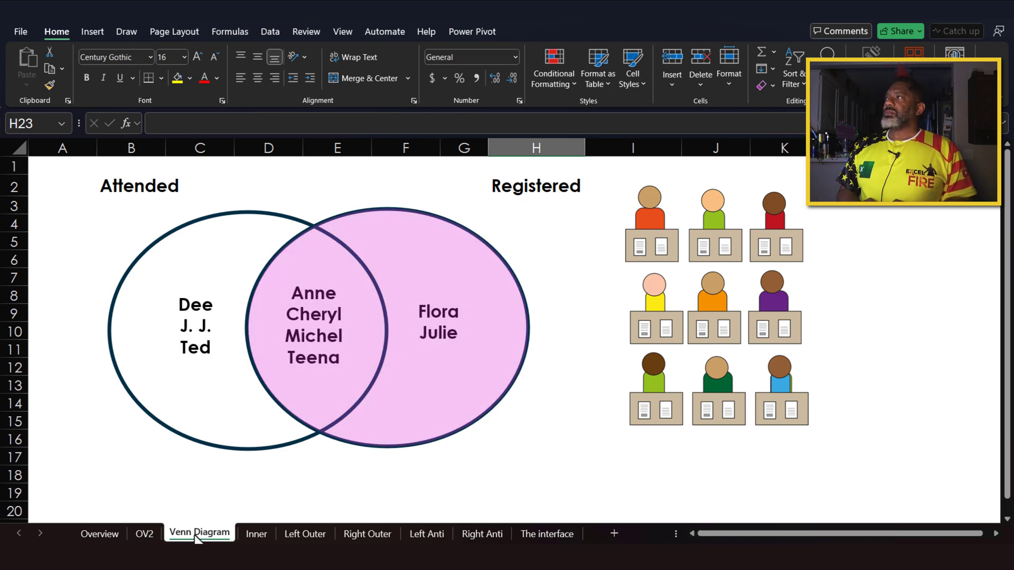
Step: View the Inner, Left Outer and Right Outer join sheets in turn
left_click(255, 535)
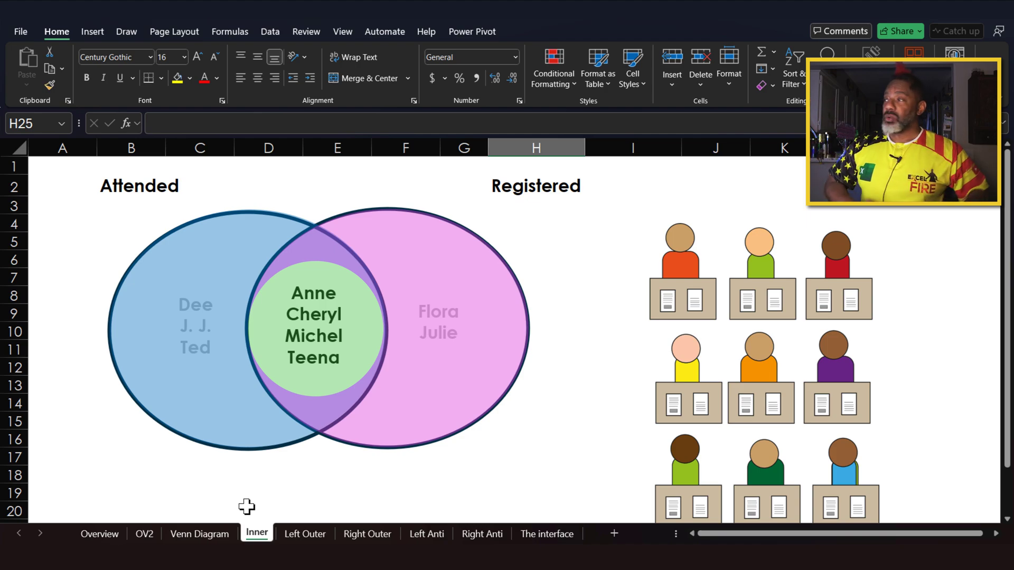
left_click(297, 532)
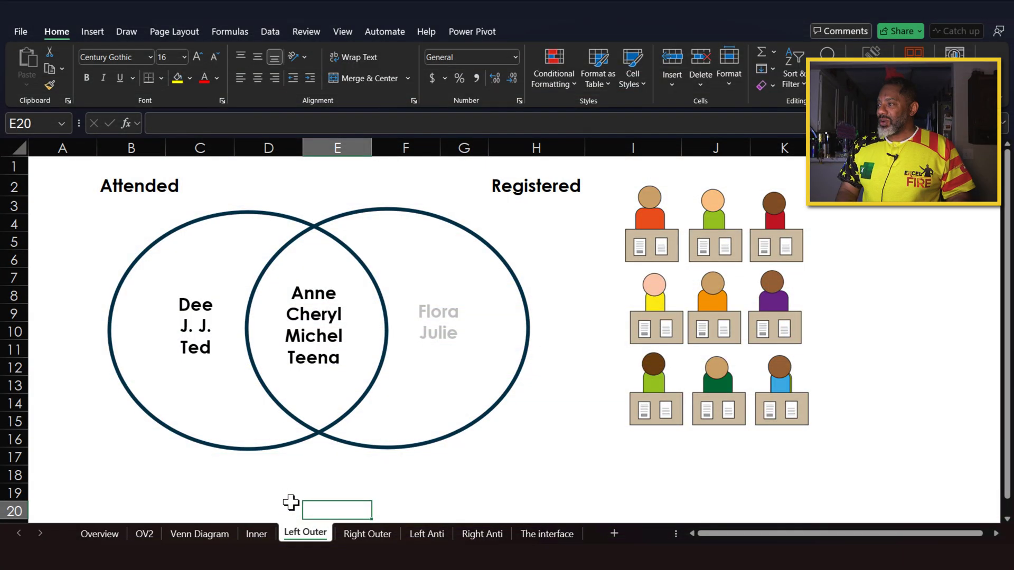
left_click(367, 534)
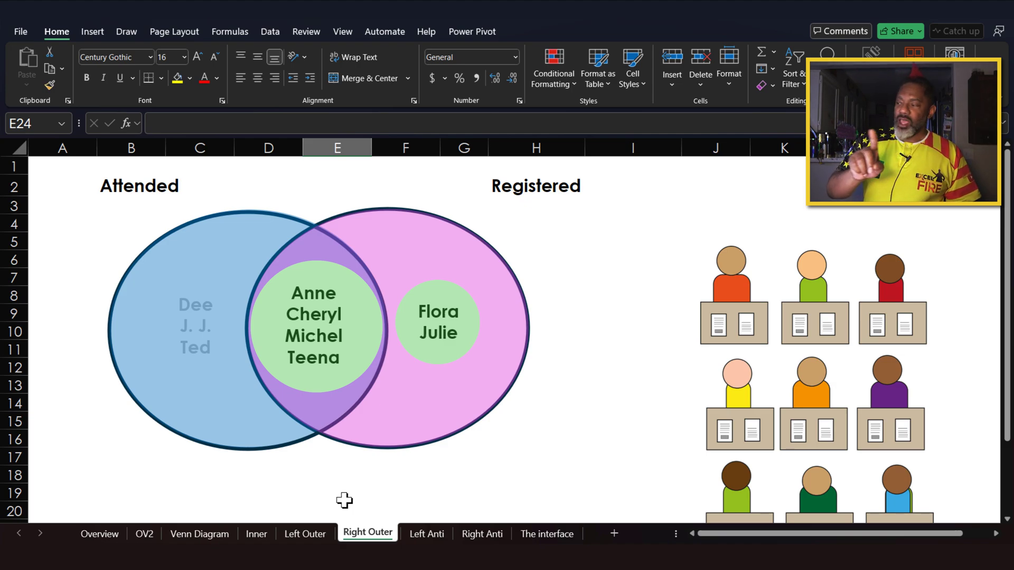
Step: Switch to The interface sheet
left_click(543, 530)
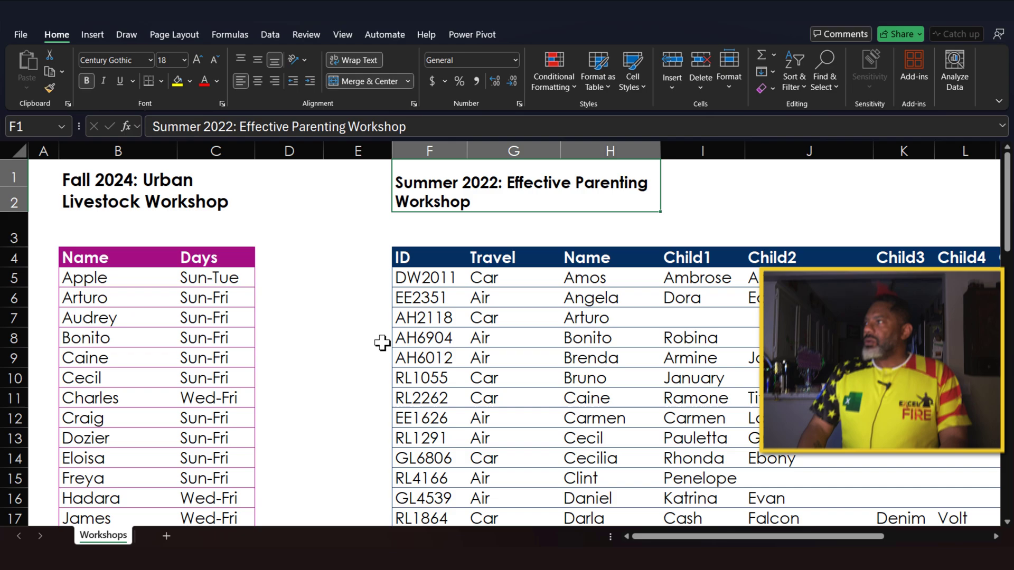
left_click(422, 279)
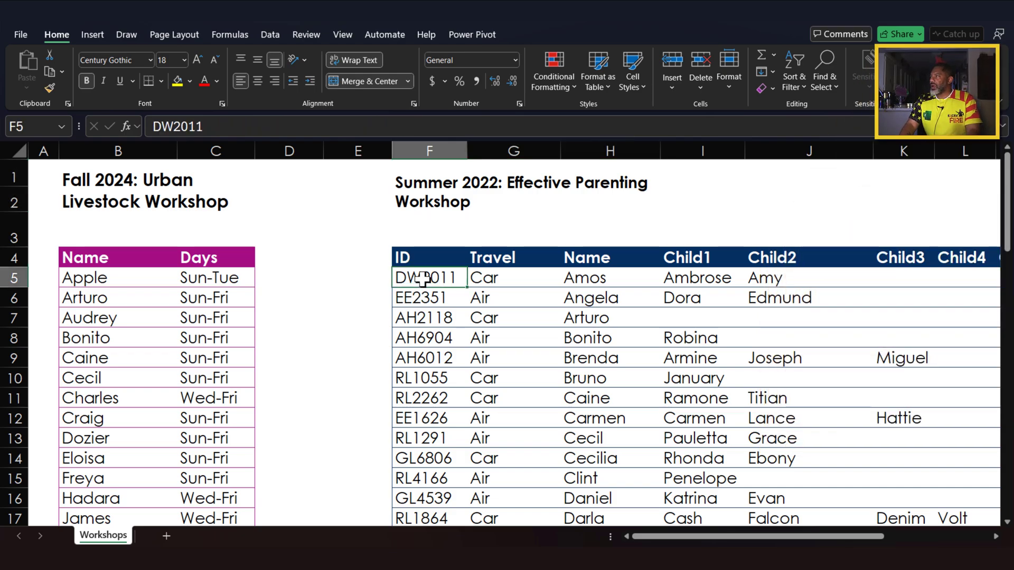
left_click(498, 278)
left_click(589, 279)
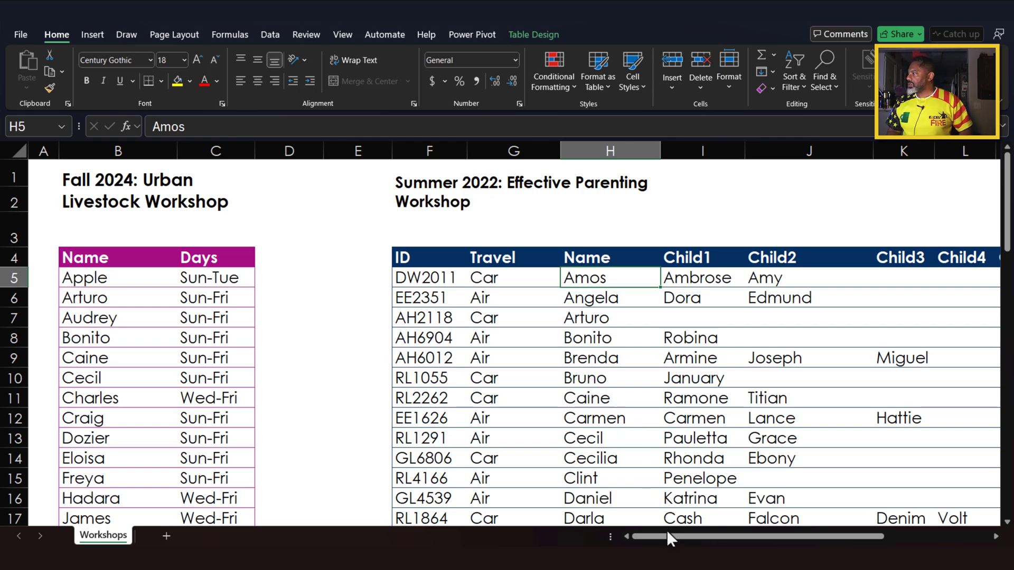
left_click_drag(668, 536, 760, 535)
left_click(368, 278)
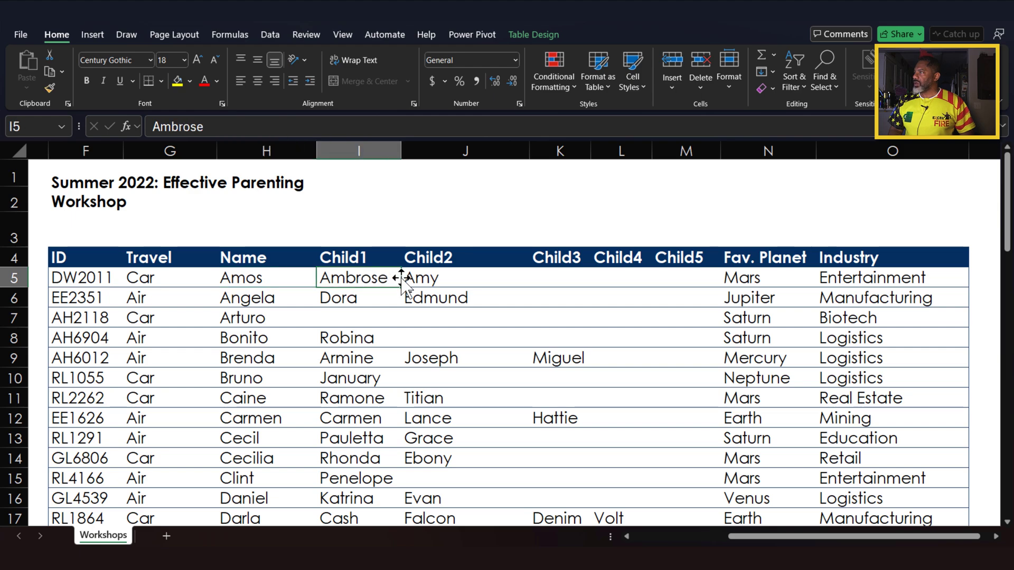
left_click(414, 278)
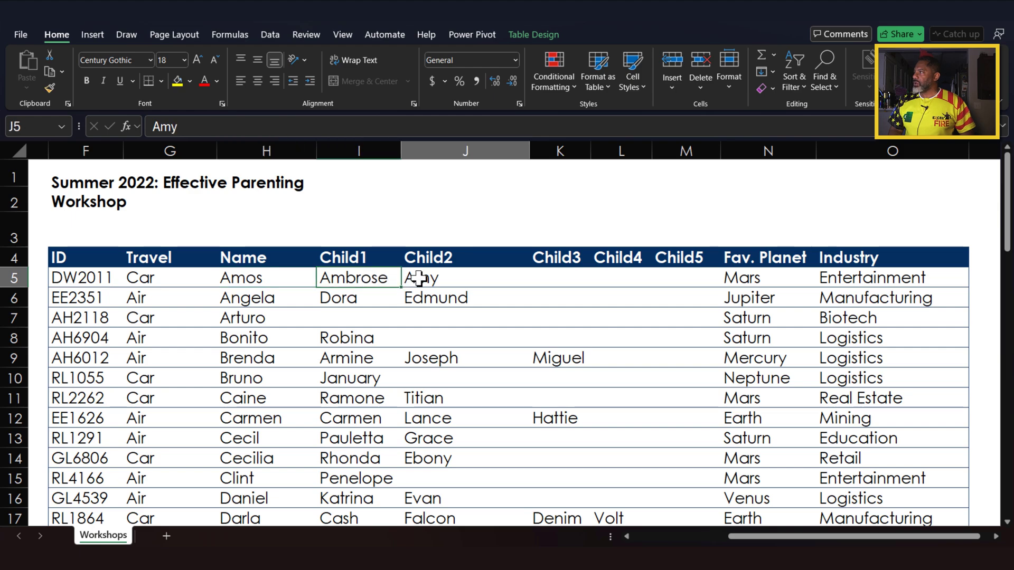
left_click(754, 276)
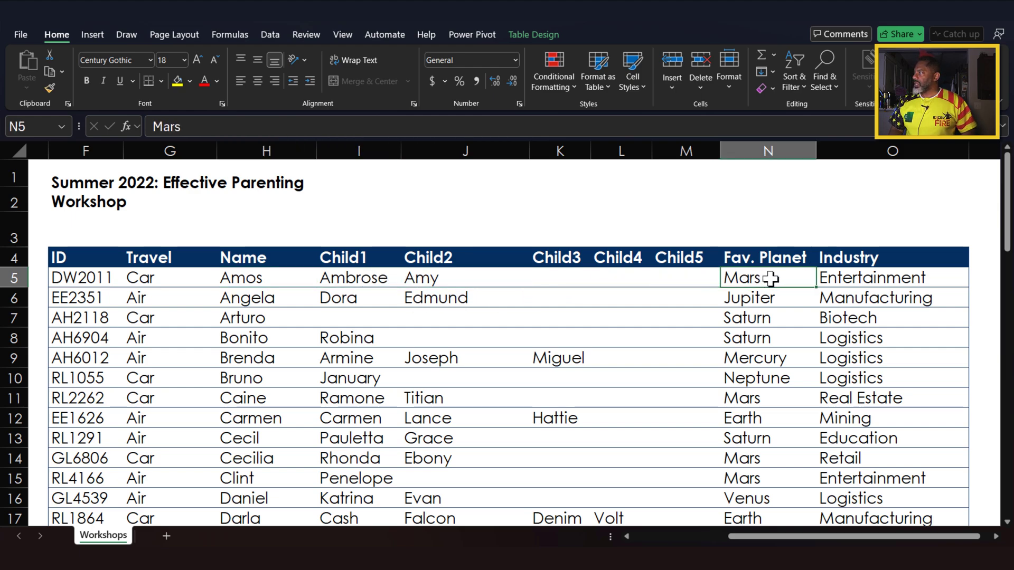
left_click(838, 279)
scroll(581, 418, "down", 6)
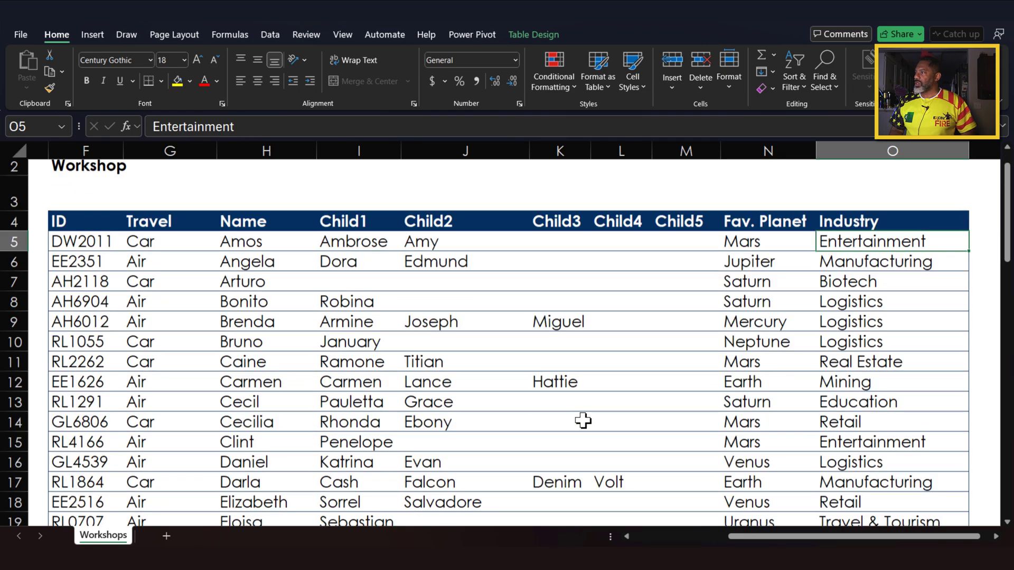
scroll(583, 419, "down", 6)
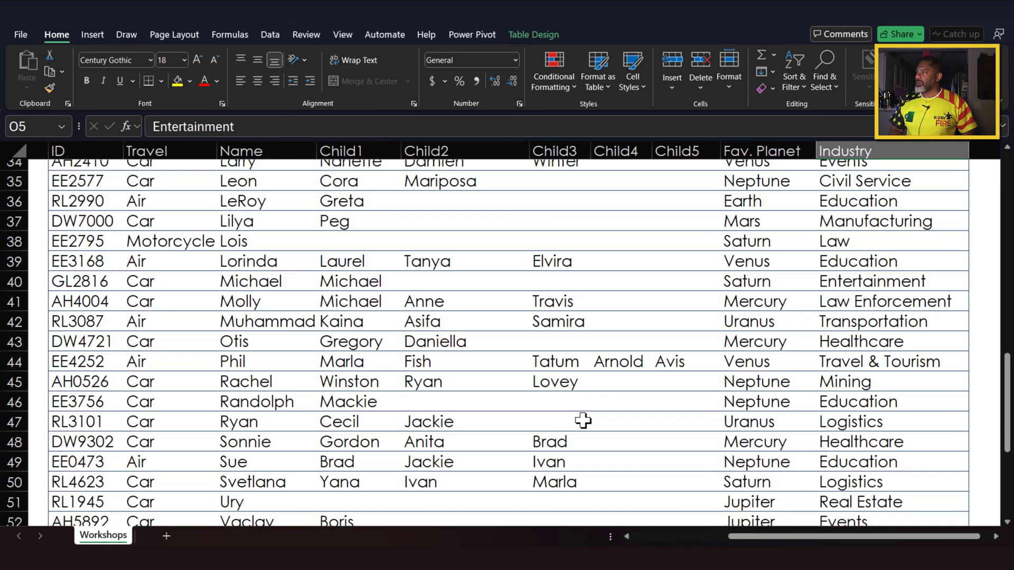
scroll(583, 420, "down", 5)
scroll(583, 420, "up", 2)
scroll(583, 419, "up", 1)
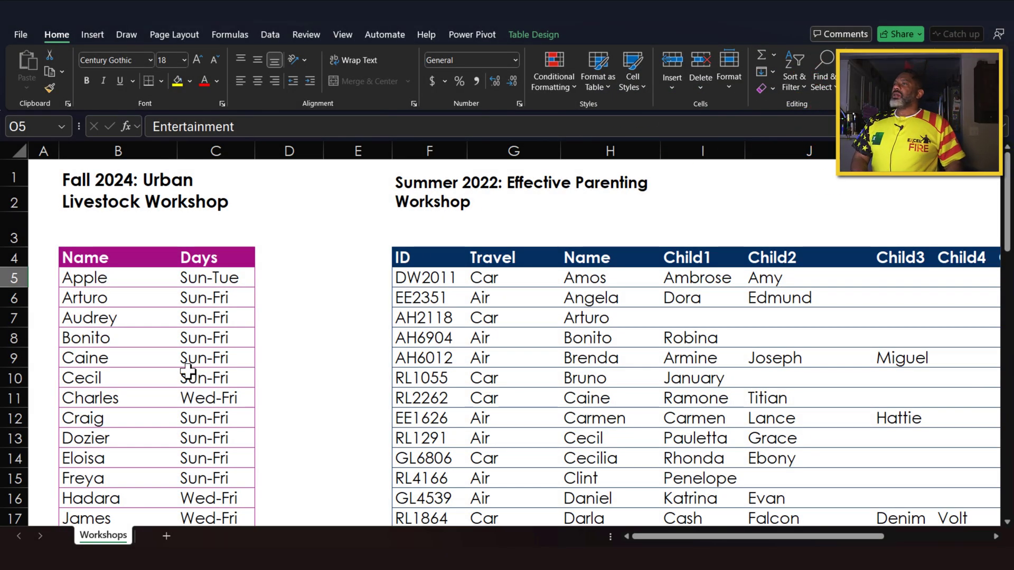
Step: Load the Urban Livestock table into Power Query as the connection-only query Urban
left_click(210, 335)
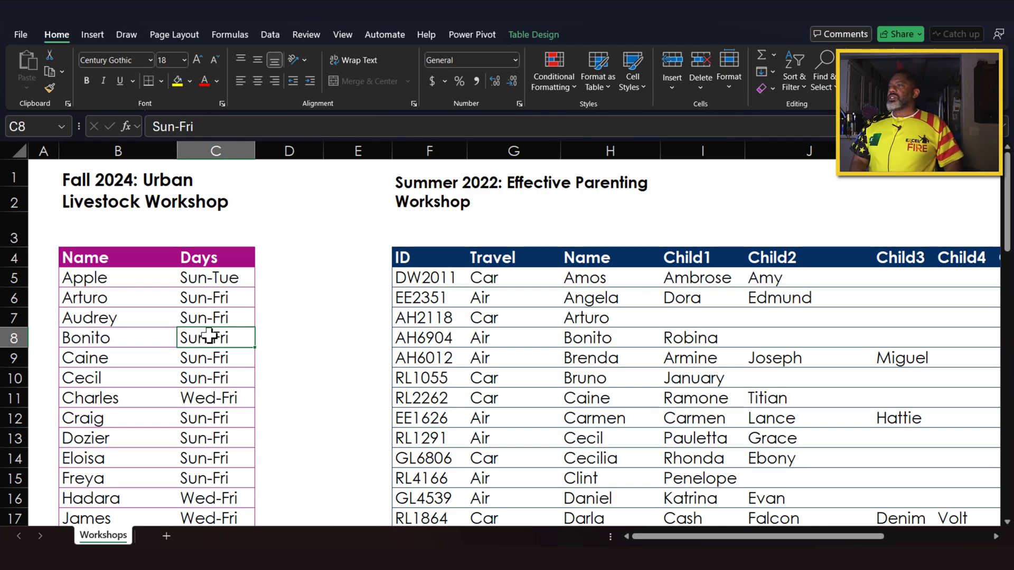
right_click(210, 335)
left_click(268, 411)
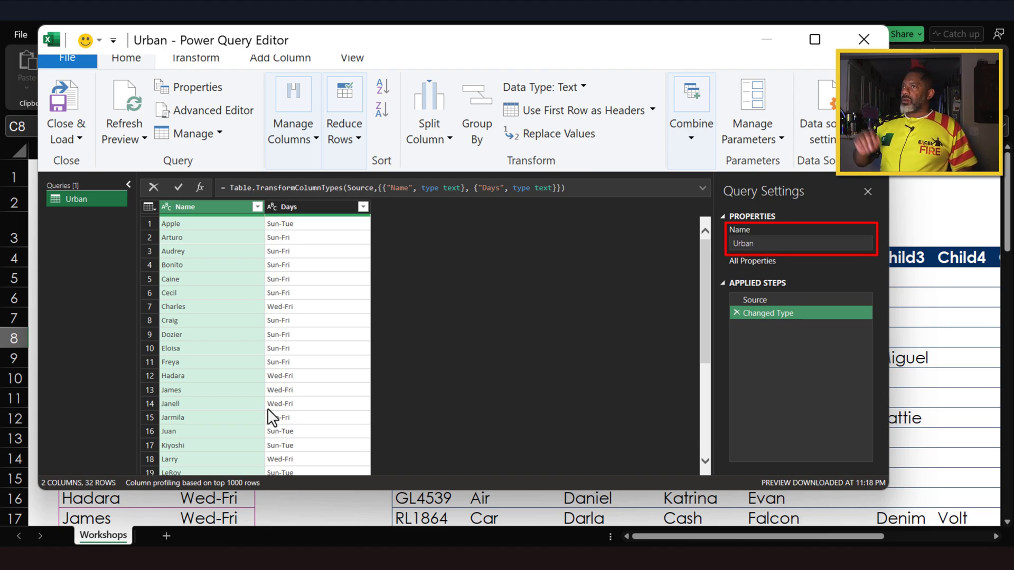
left_click(65, 140)
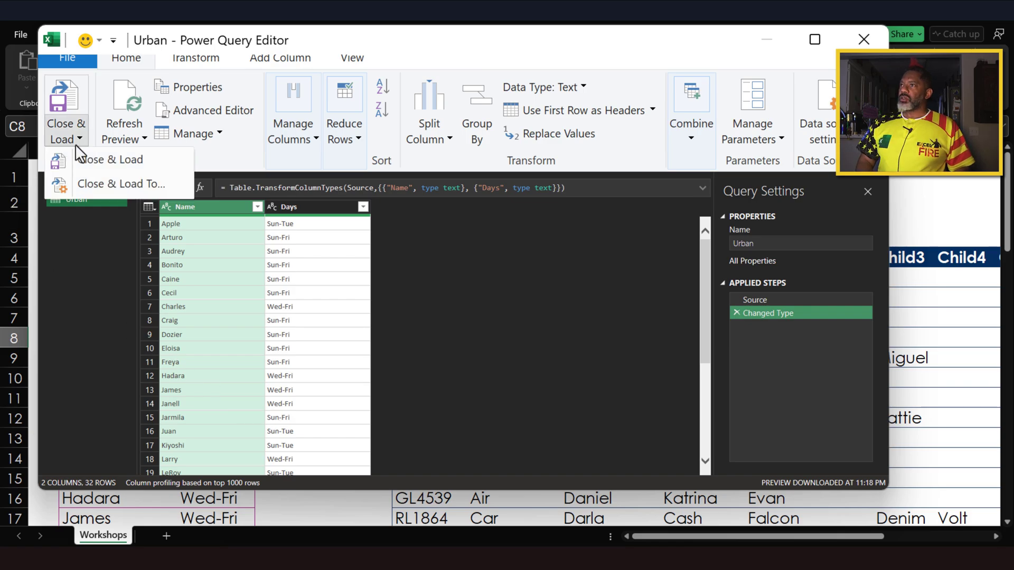
left_click(96, 182)
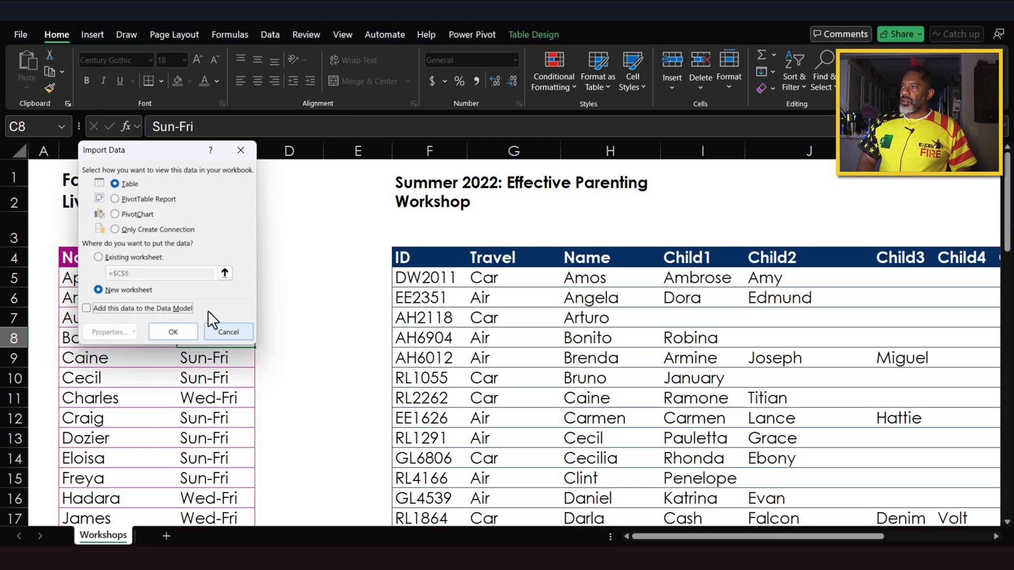
left_click(127, 229)
left_click(173, 332)
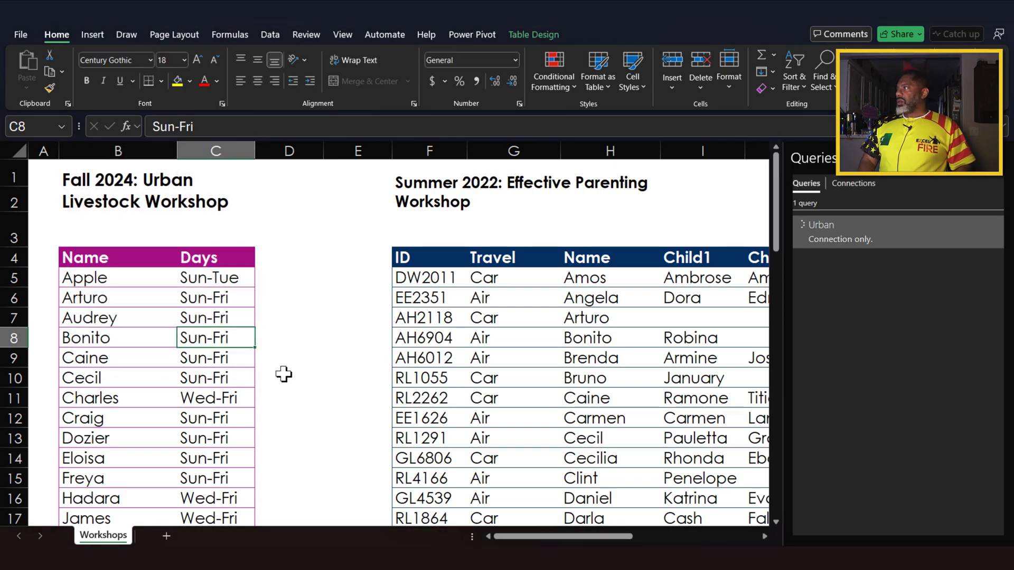
Step: Load the Effective Parenting table into Power Query as the connection-only query EfP
left_click(496, 342)
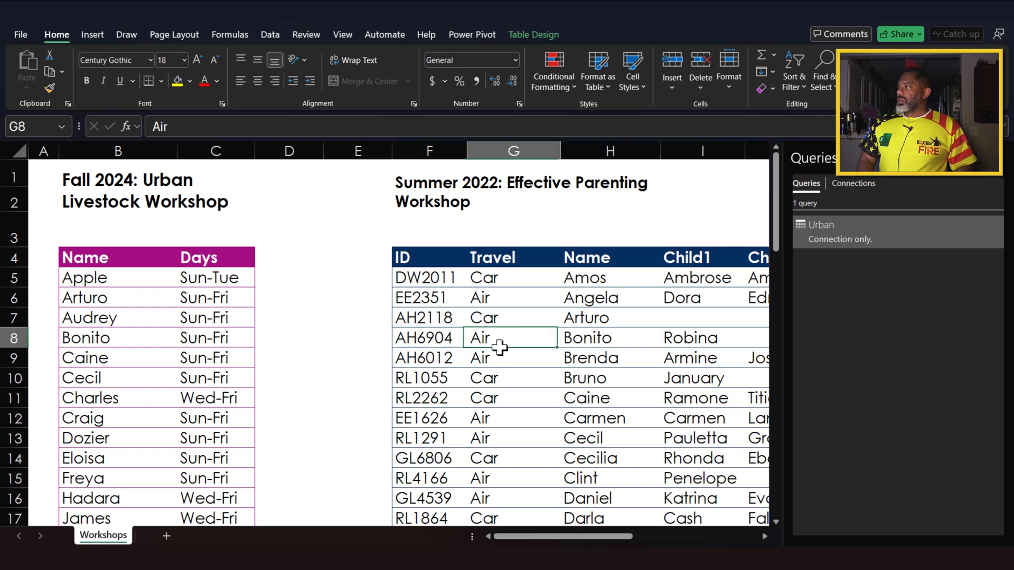
right_click(499, 340)
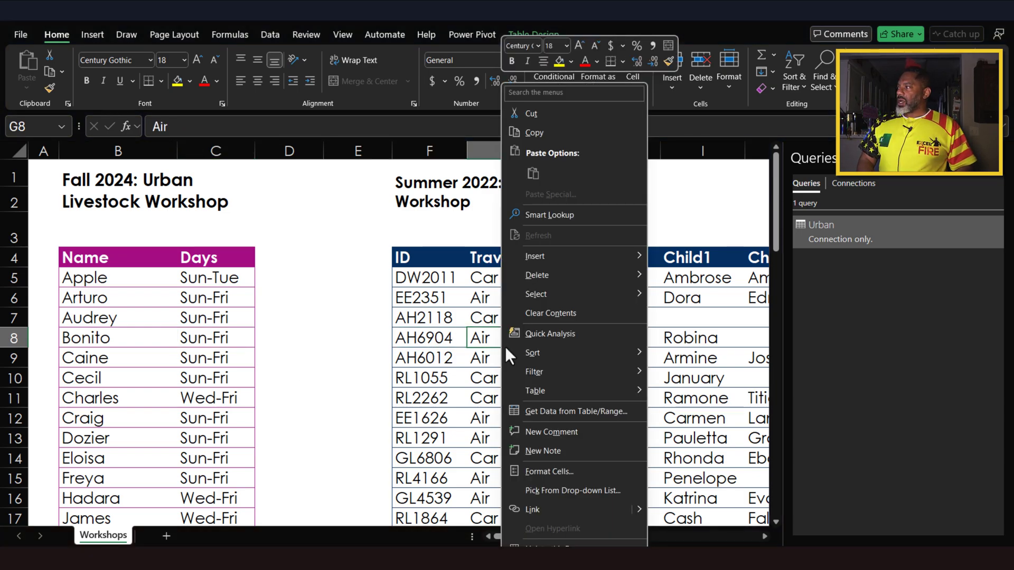
left_click(533, 410)
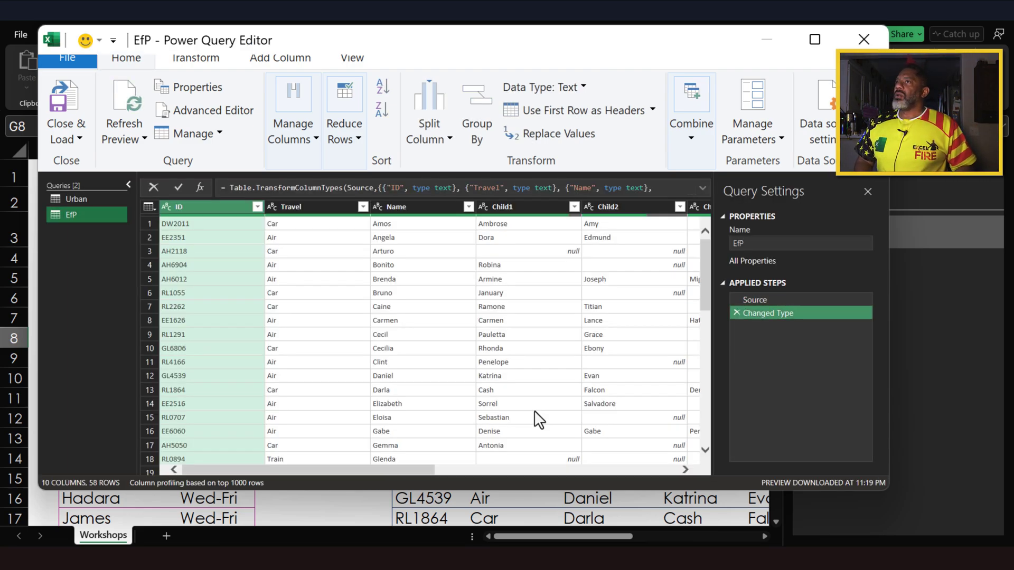
left_click(82, 136)
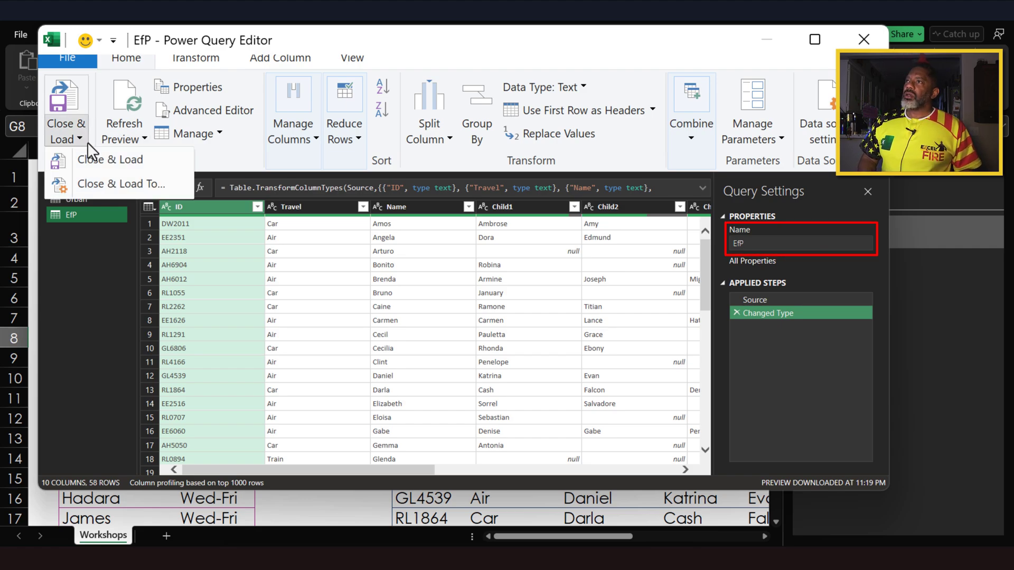
left_click(112, 183)
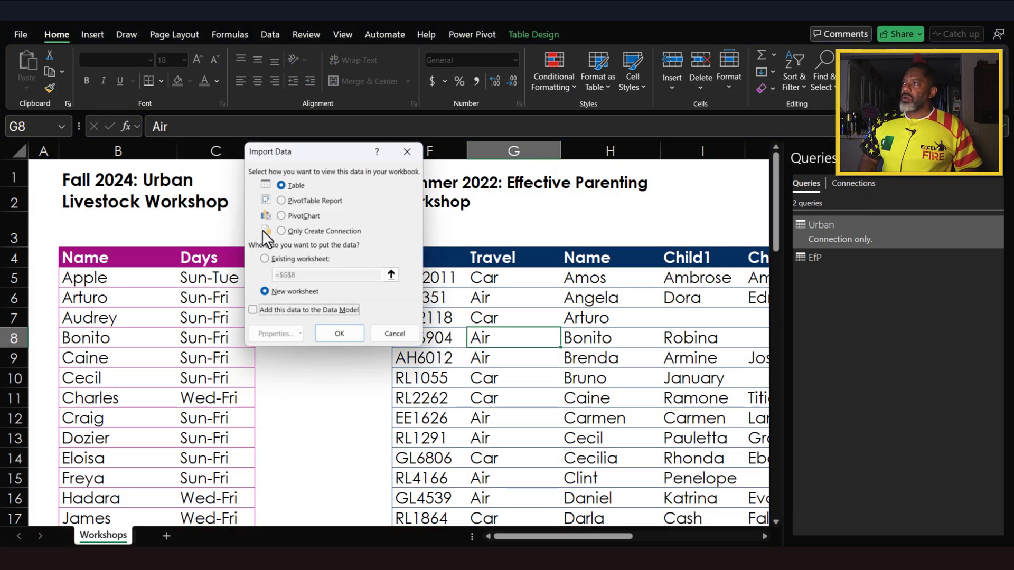
left_click(280, 231)
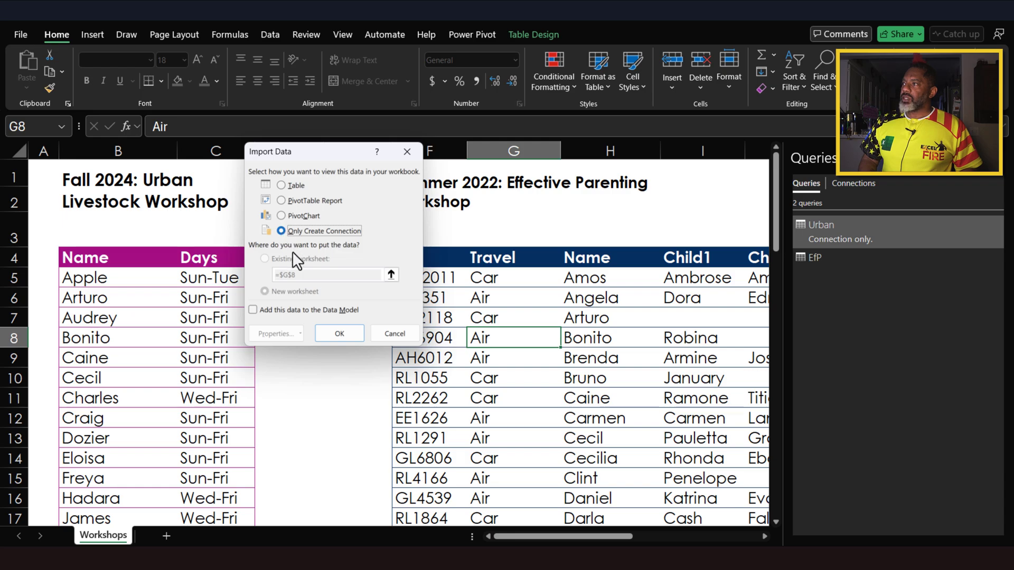
left_click(339, 335)
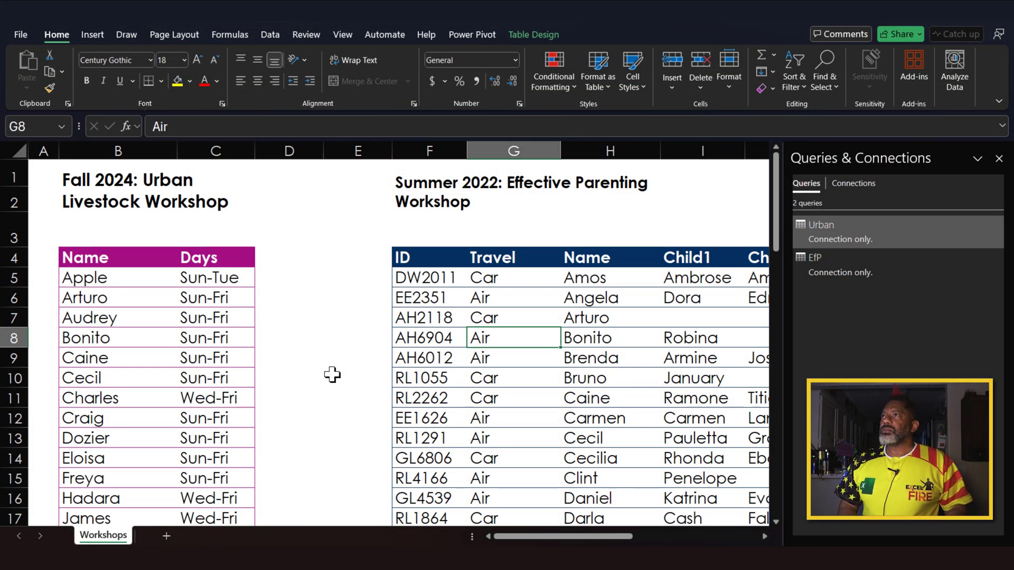
Step: Start a Combine Queries merge from the Data ribbon's Get Data menu
left_click(271, 35)
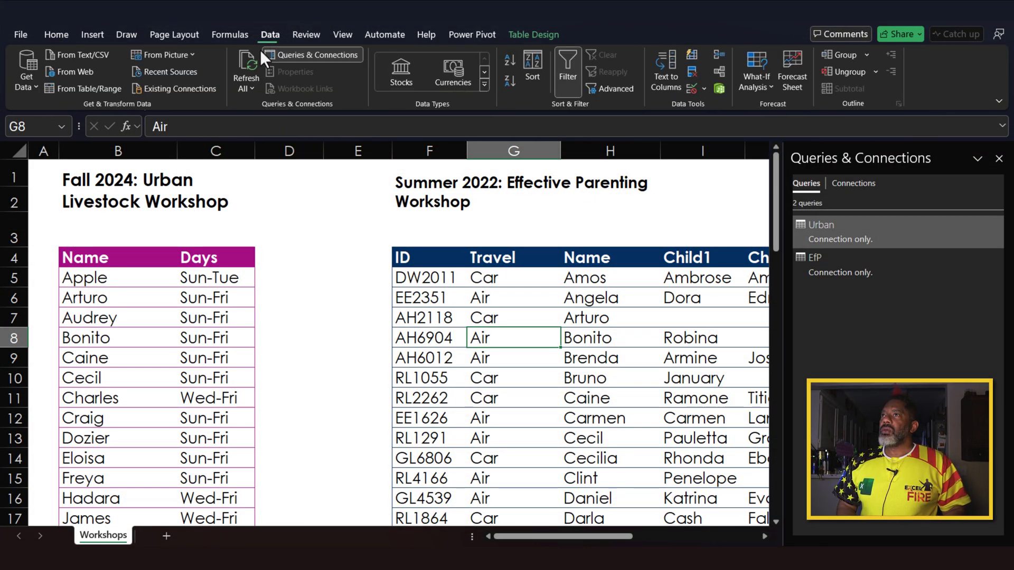
left_click(30, 85)
mouse_move(77, 266)
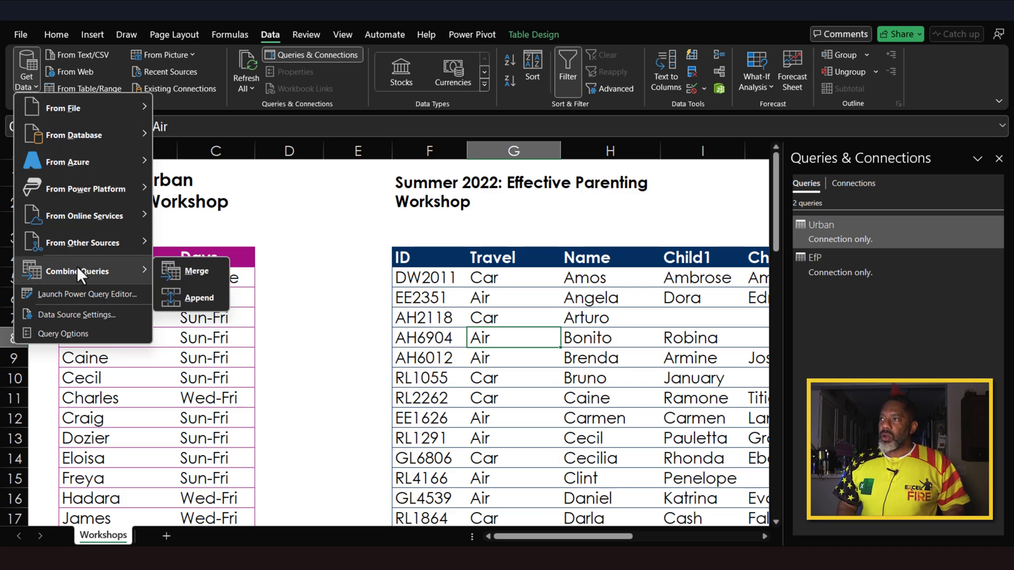
left_click(195, 271)
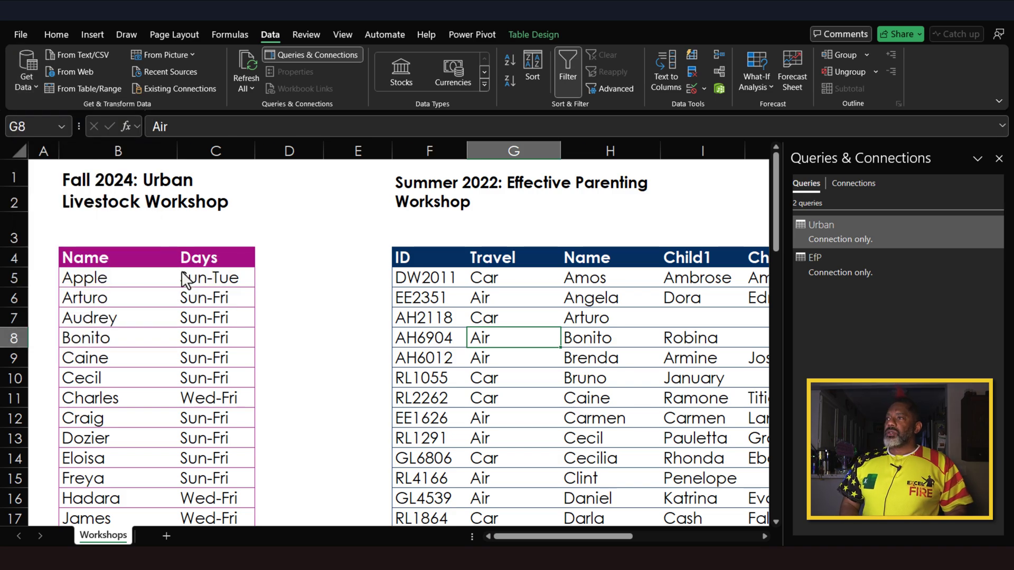
Step: Inner-join Urban with EfP on their Name columns, creating Merge1 with 19 matching rows
left_click(310, 143)
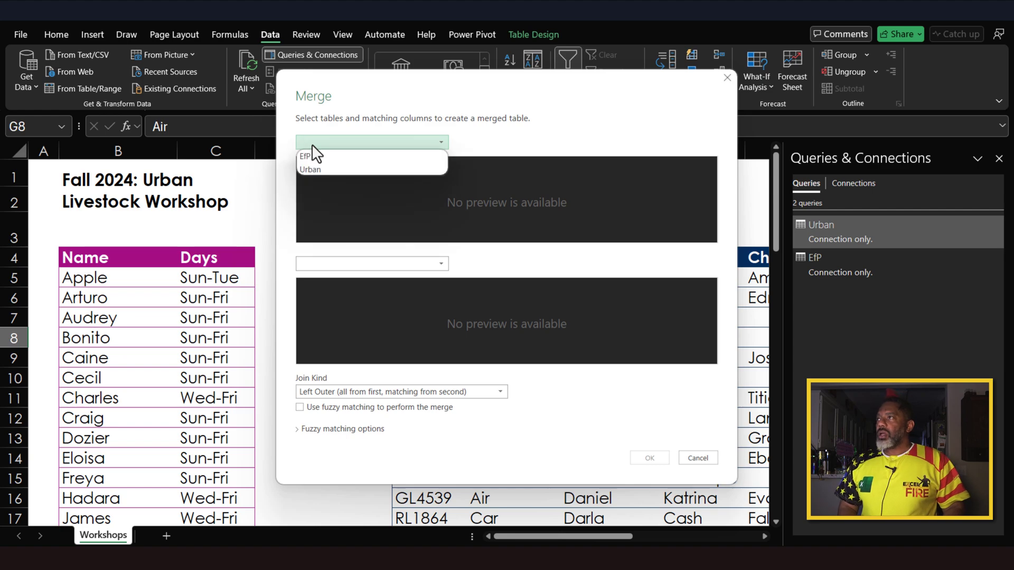
left_click(309, 169)
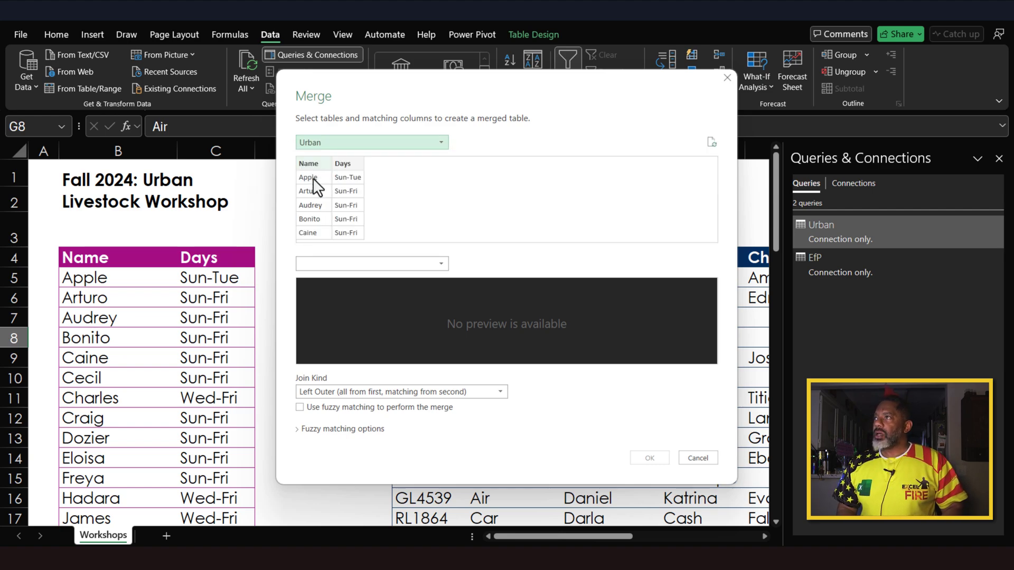
left_click(326, 263)
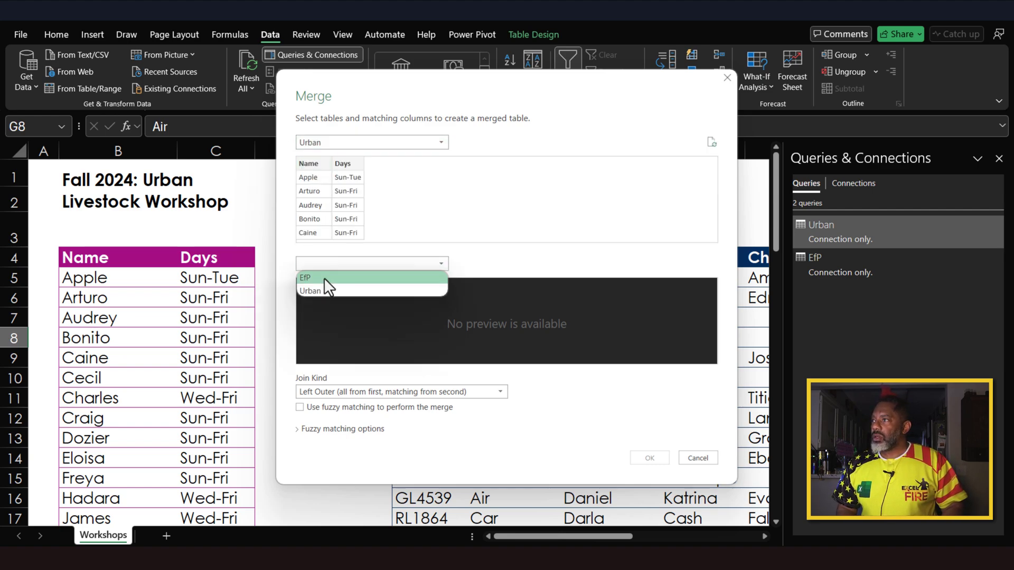
left_click(324, 277)
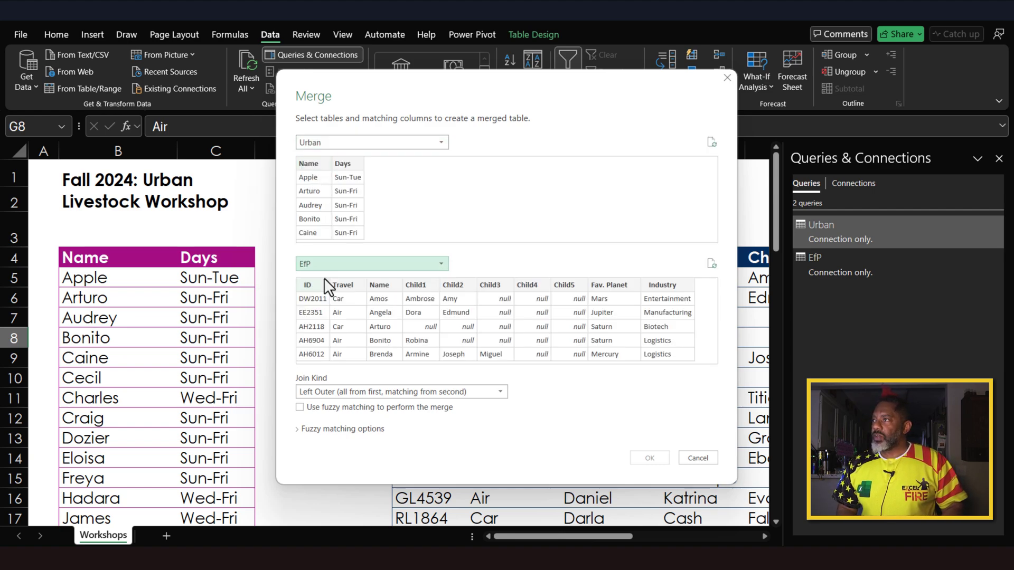
left_click(376, 283)
left_click(311, 165)
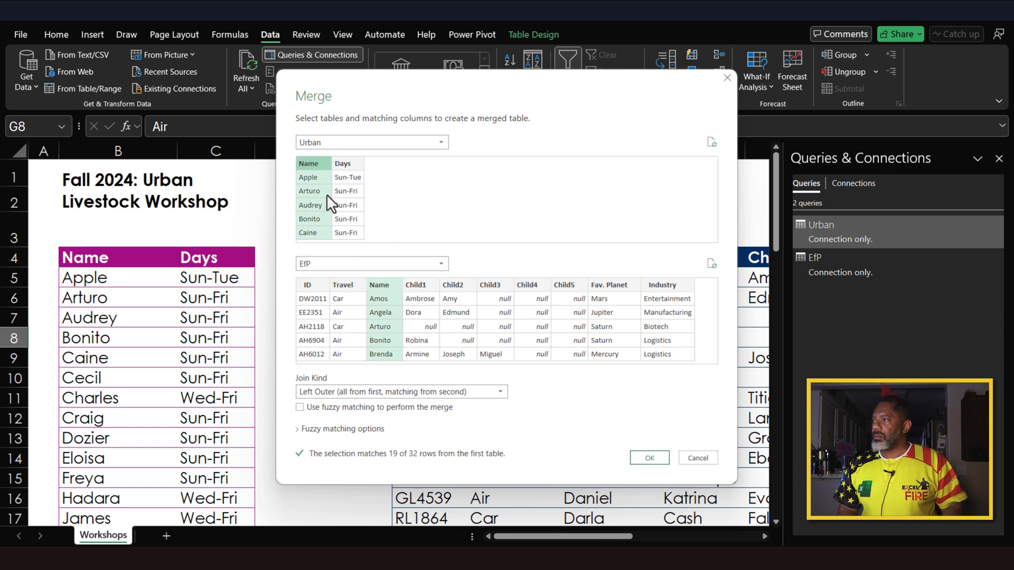
left_click(414, 391)
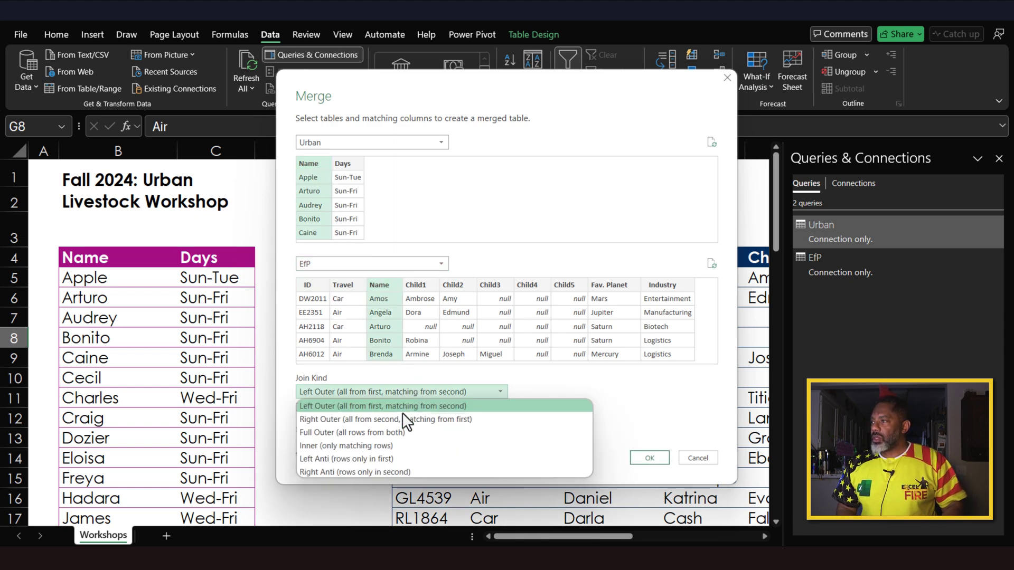
left_click(379, 448)
left_click(648, 458)
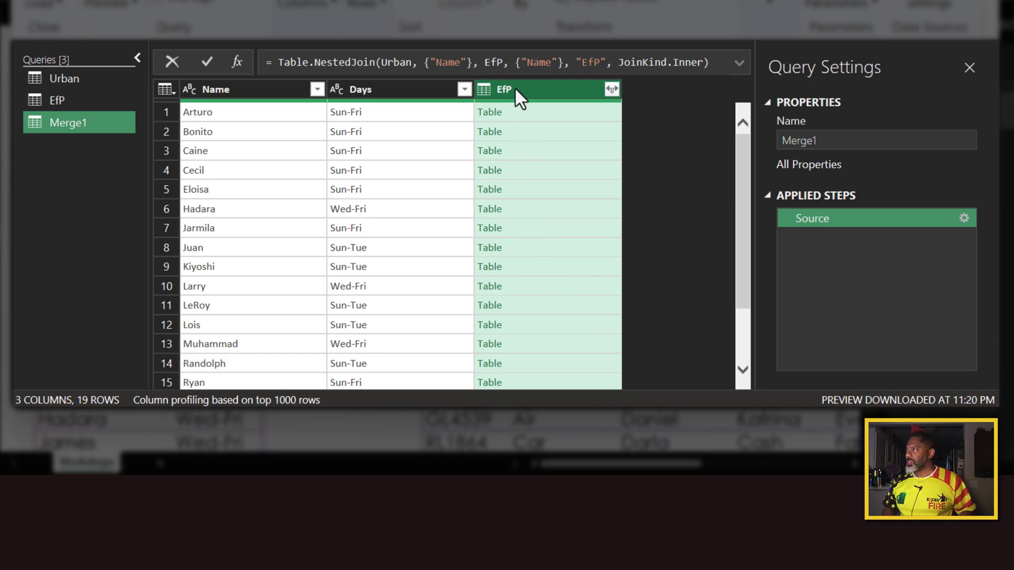
Step: Preview Arturo's nested EfP record, showing Travel Car and Fav. Planet Saturn
left_click(557, 115)
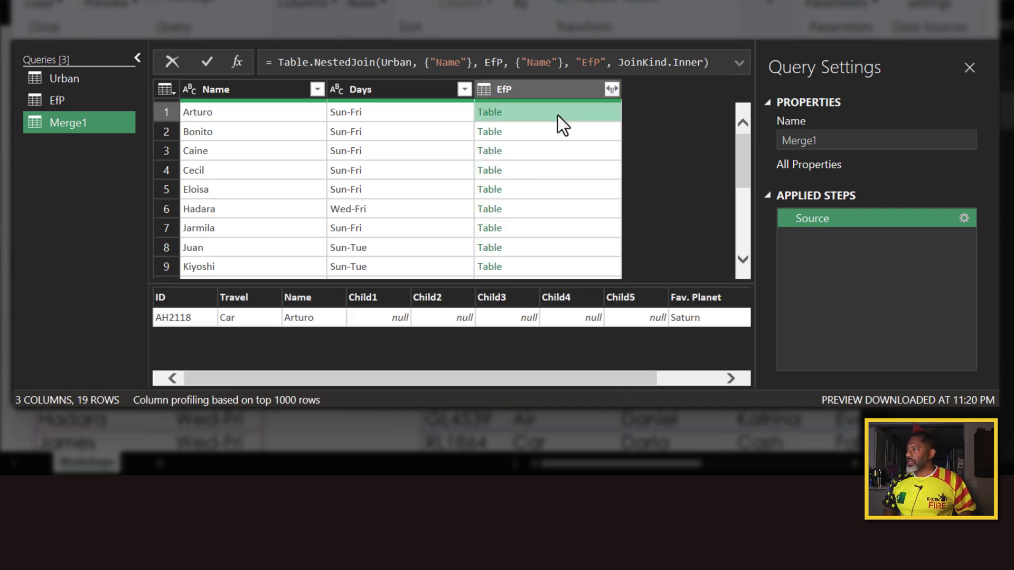
left_click(425, 332)
left_click_drag(467, 372, 417, 378)
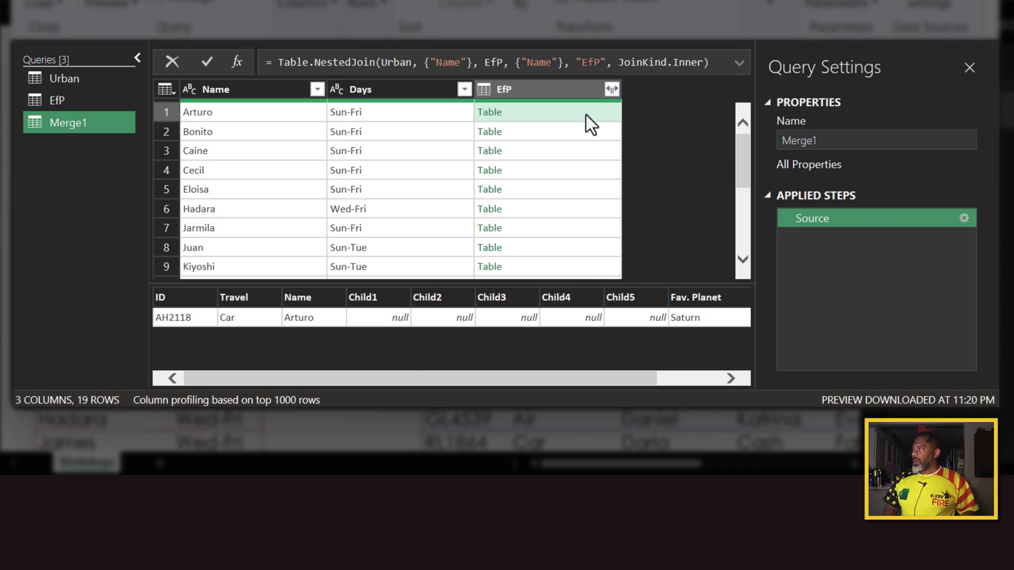
Step: Expand the EfP column into EfP.ID, EfP.Travel and other fields, excluding Name
left_click(611, 88)
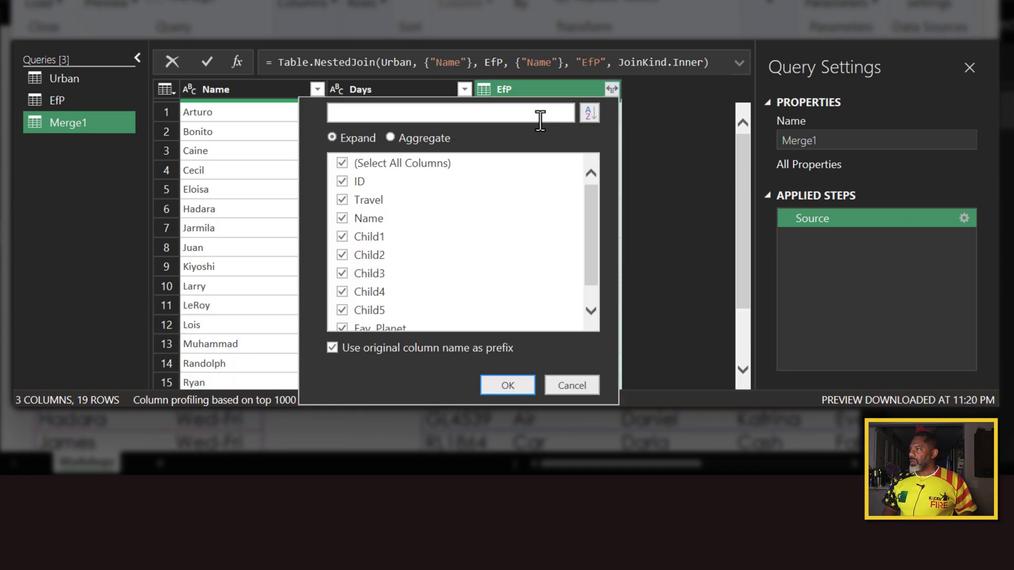
left_click(343, 219)
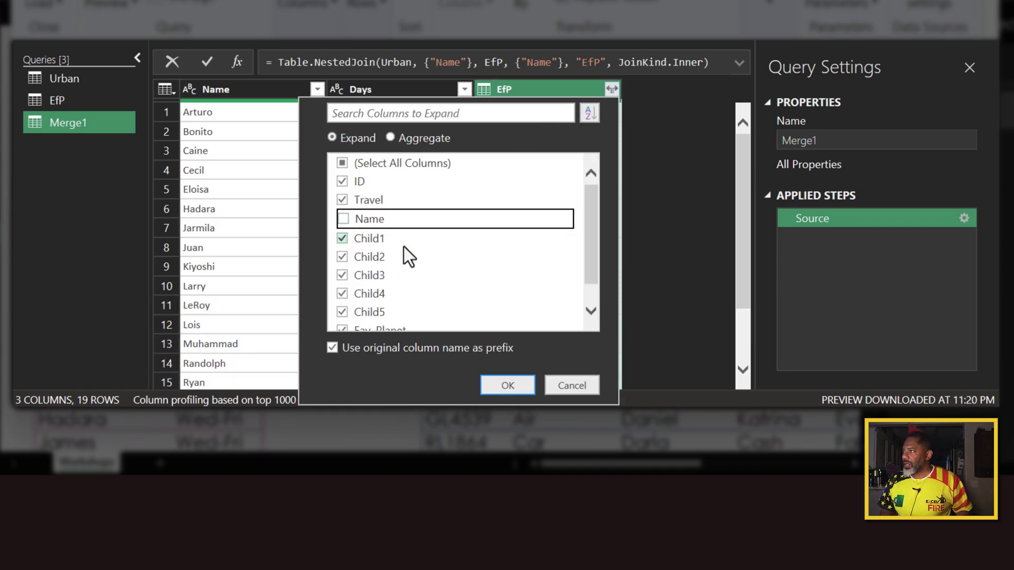
left_click(505, 385)
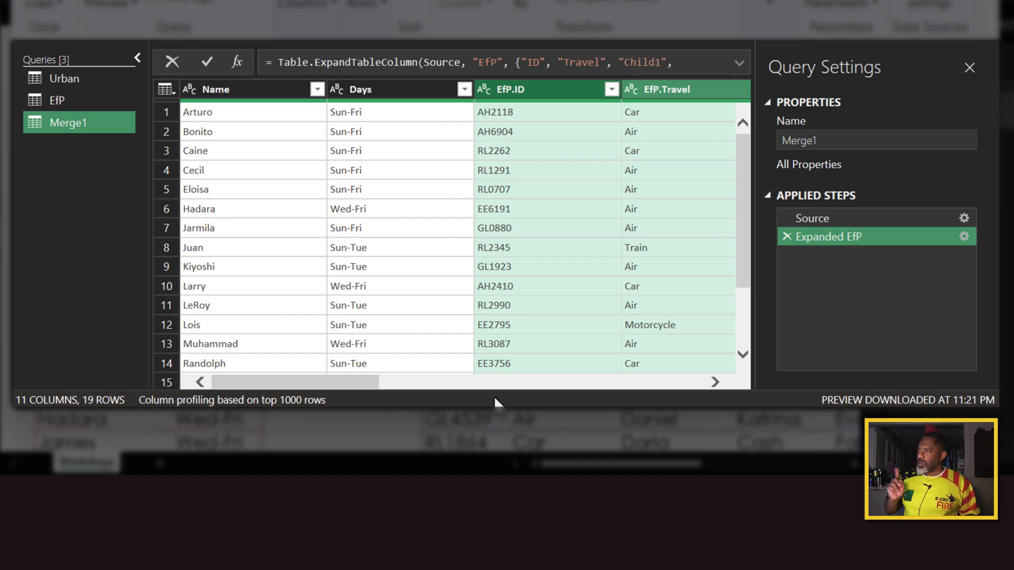
Step: Rename the Merge1 query to Inner
double_click(81, 125)
key("BackSpace")
type("Inner")
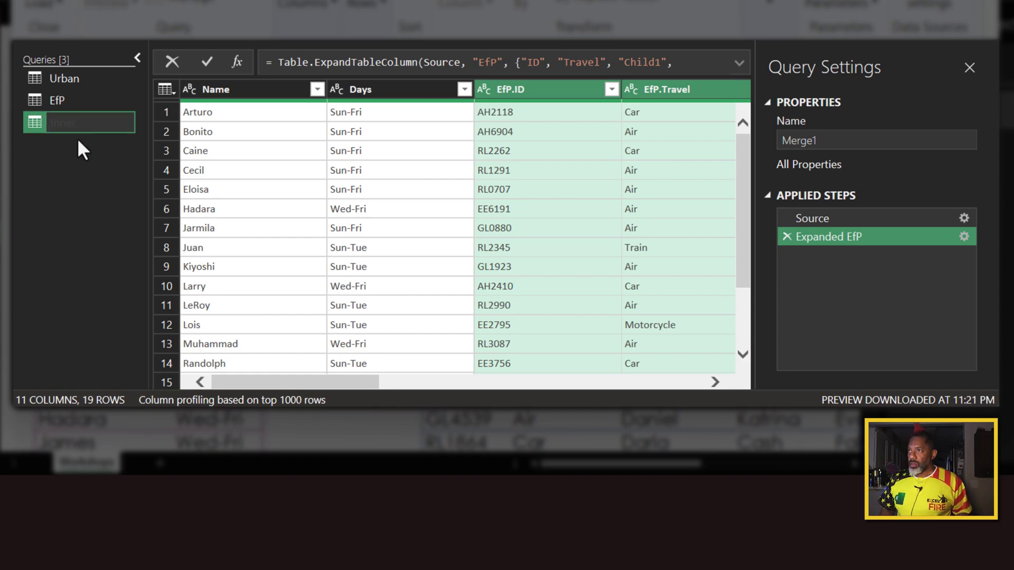
key("Return")
Step: Duplicate the Inner query and name the copy LeftSemi
right_click(55, 122)
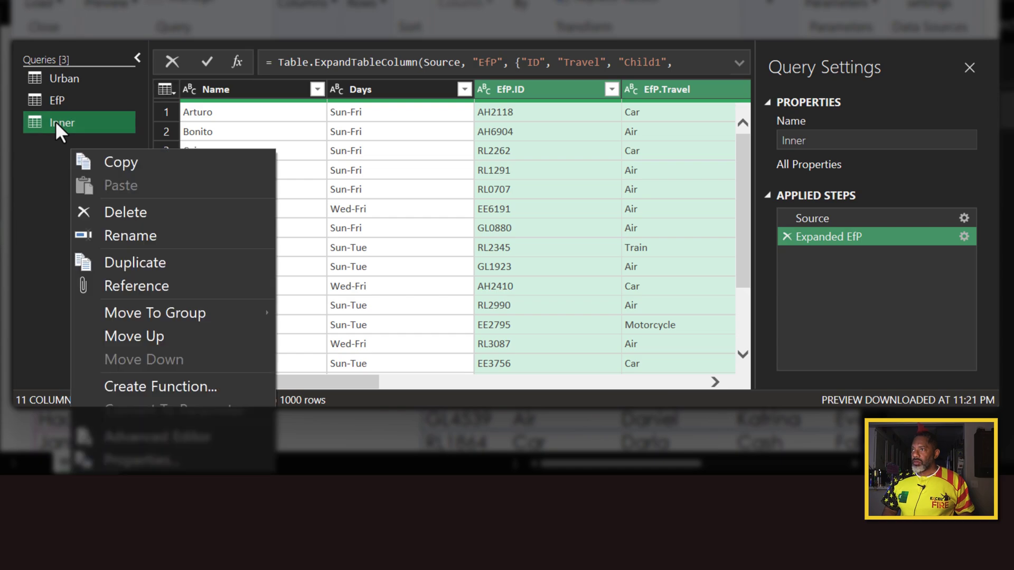
left_click(122, 261)
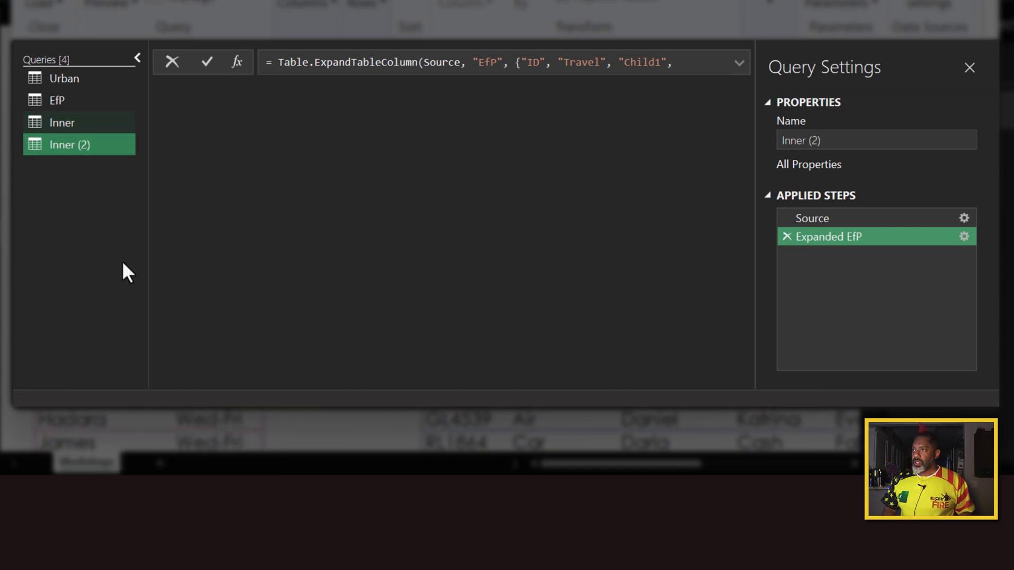
double_click(72, 147)
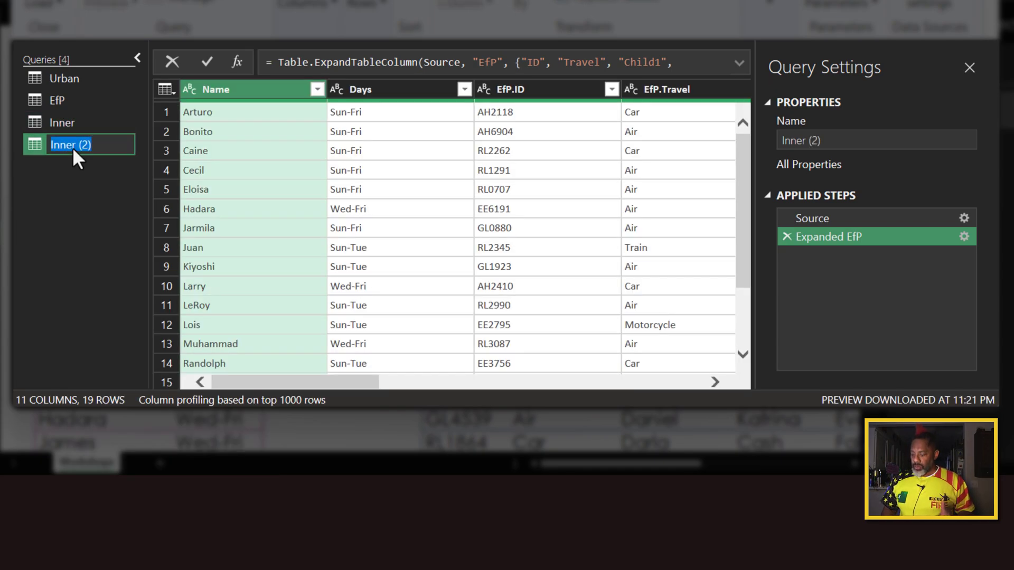
key("BackSpace")
type("LeftSemi")
key("Return")
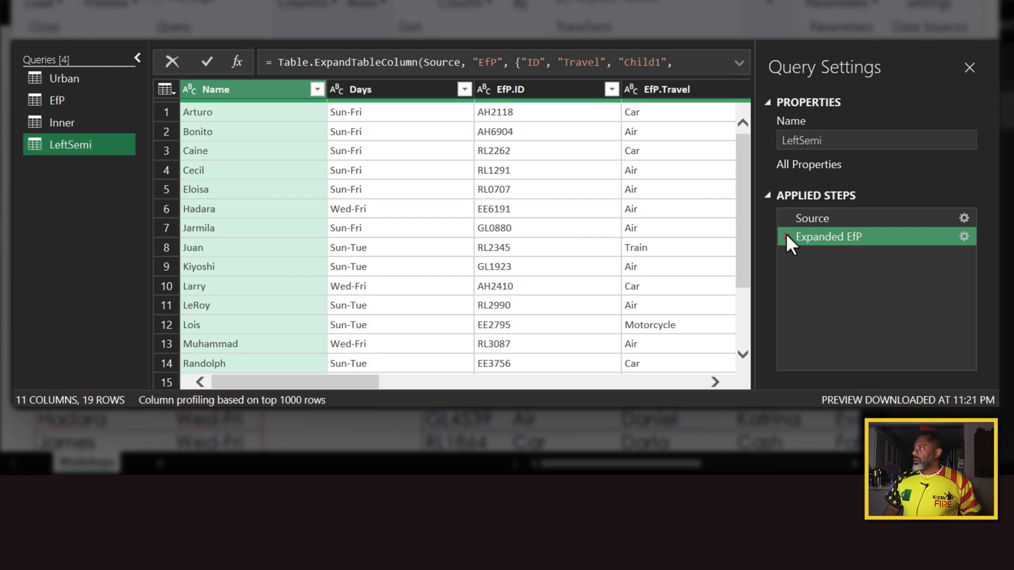
Step: Remove the Expanded EfP step and change the merge's join kind to JoinKind.LeftSemi
left_click(786, 236)
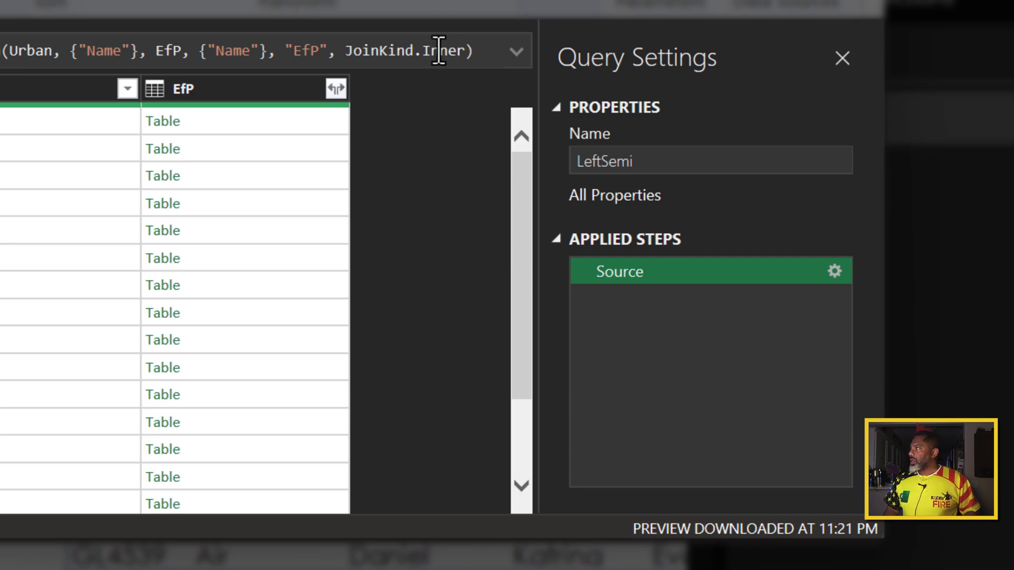
double_click(439, 51)
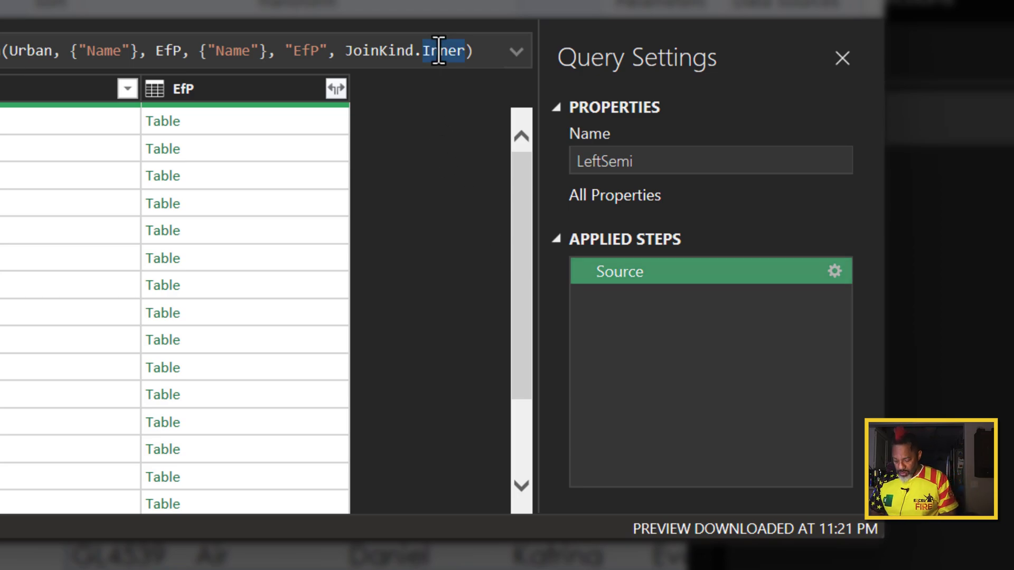
type("Lef")
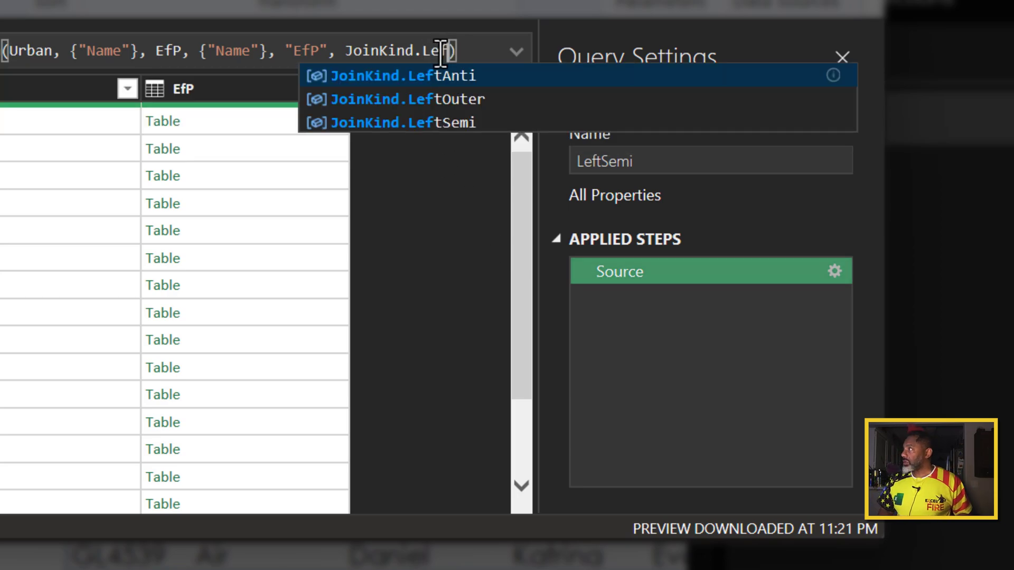
left_click(439, 123)
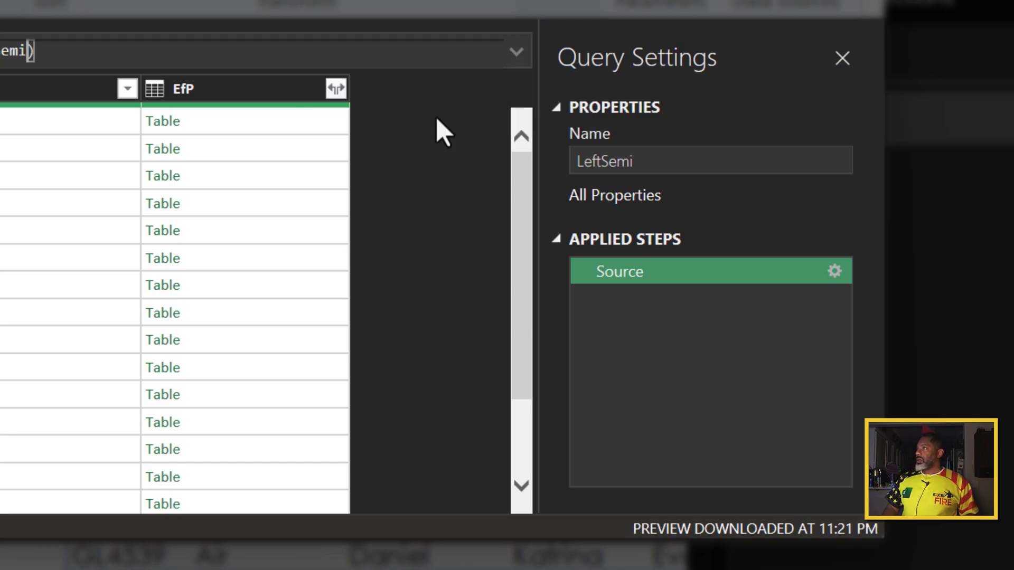
key("Return")
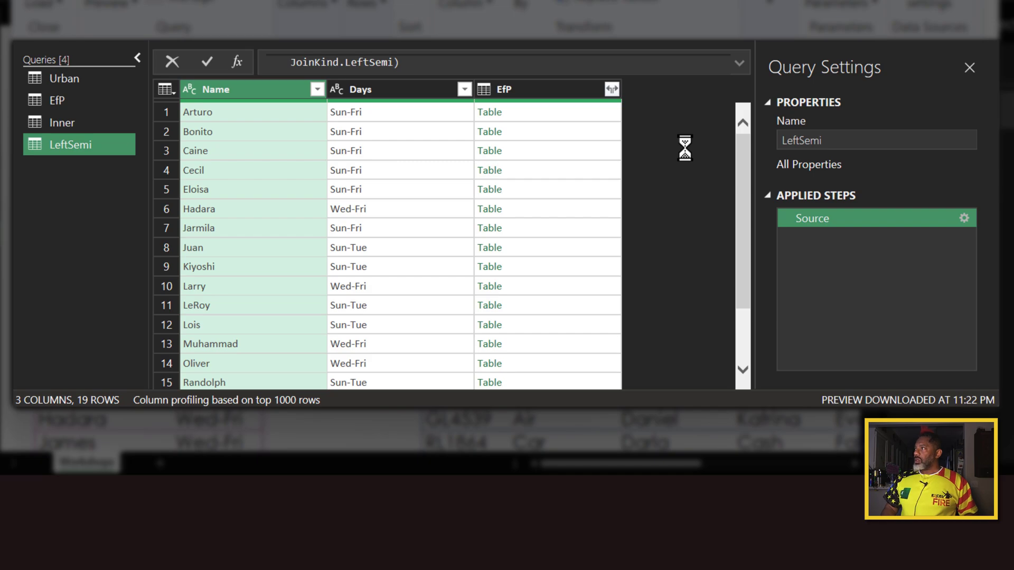
Step: Preview the empty nested EfP tables for Arturo, Bonito, Caine, Cecil and Eloisa, then select the EfP column
left_click(572, 116)
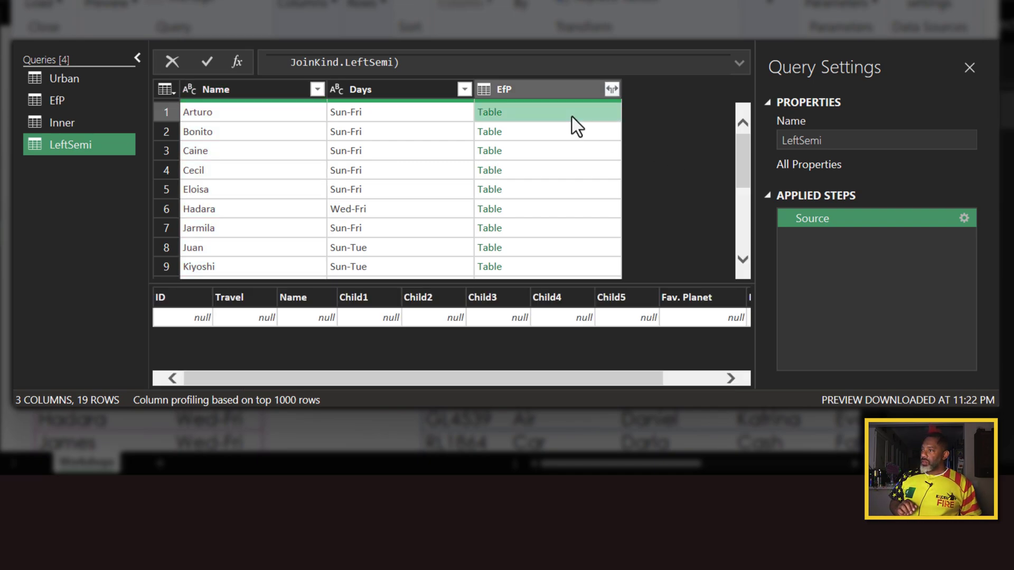
left_click(569, 136)
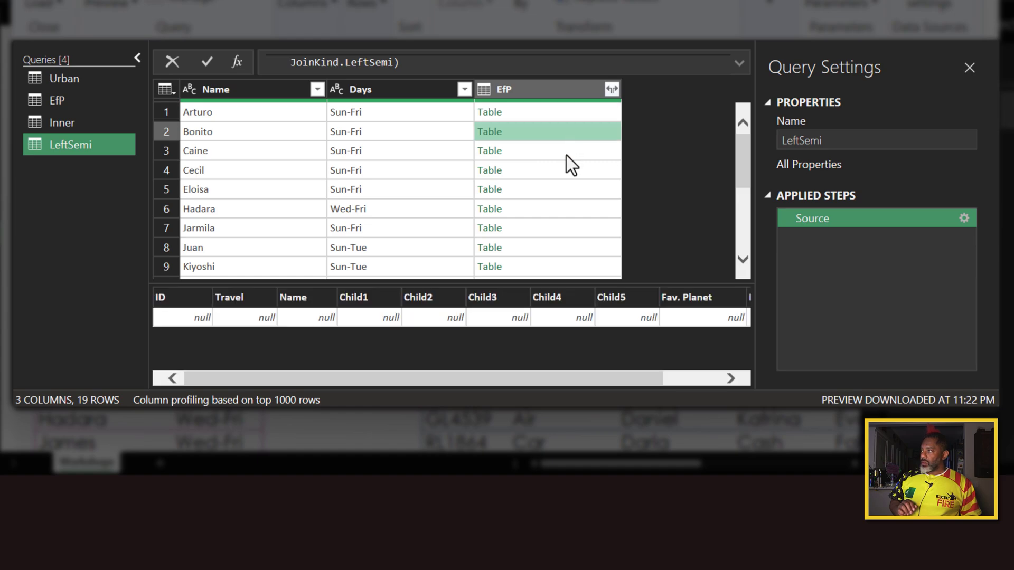
left_click(570, 152)
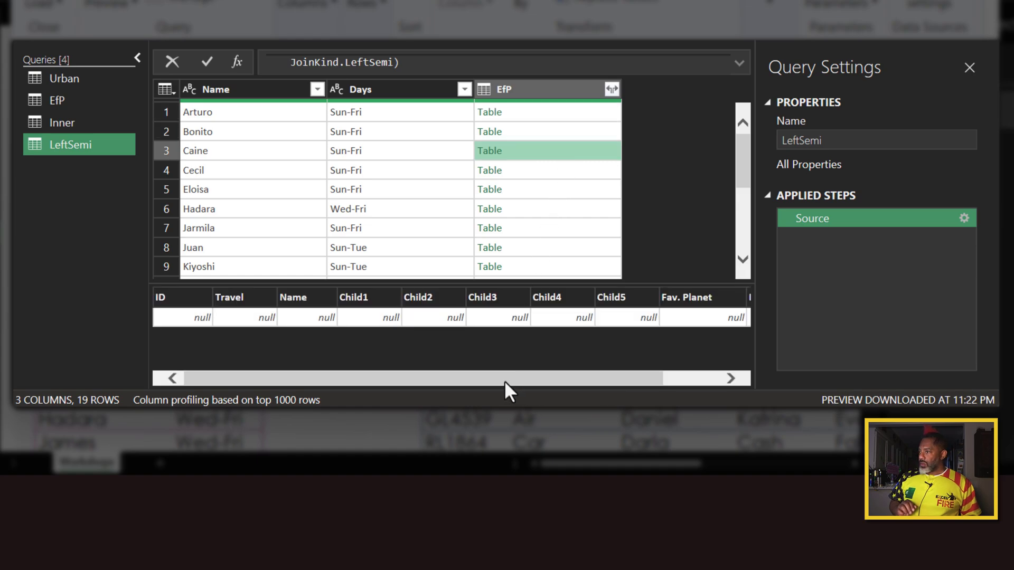
left_click(548, 173)
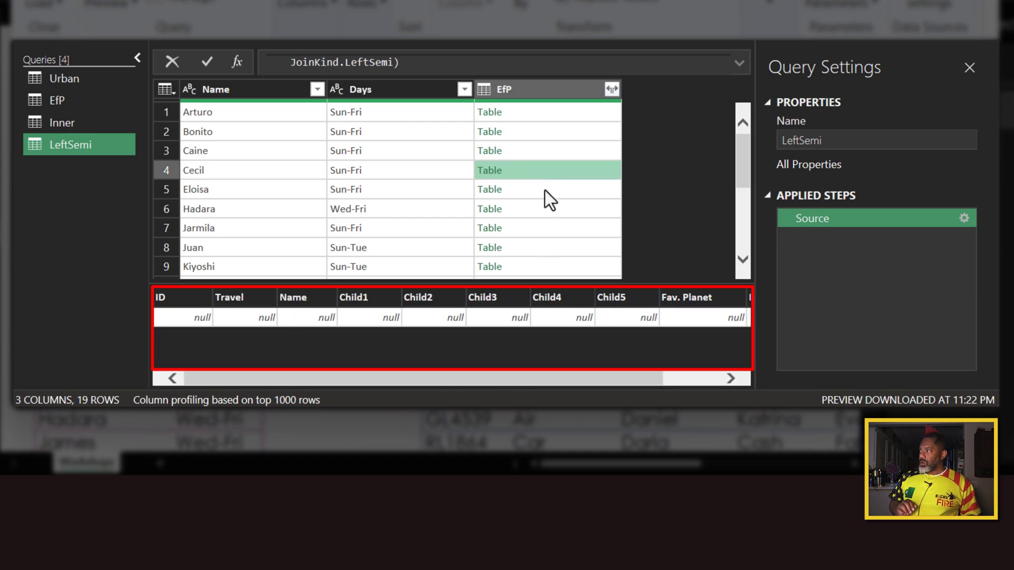
left_click(545, 192)
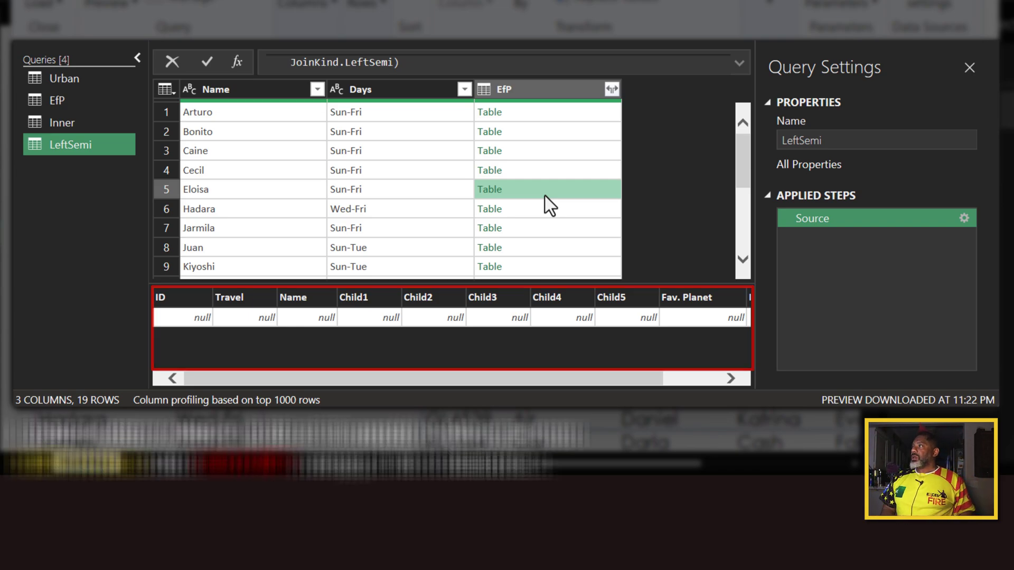
left_click(524, 87)
Step: Remove the EfP column from LeftSemi, leaving Name and Days, and load both queries back to the workbook
right_click(524, 86)
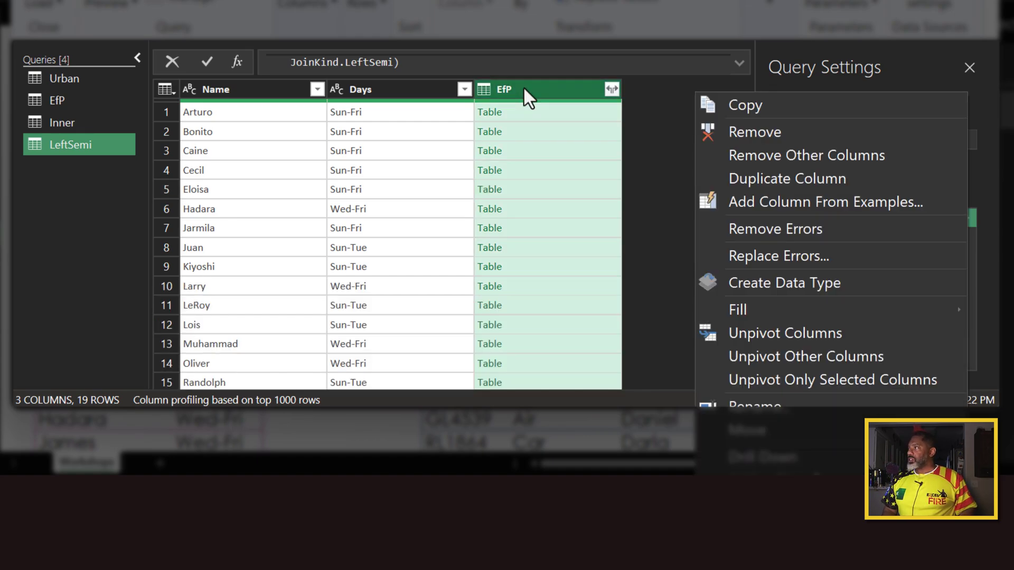
left_click(733, 130)
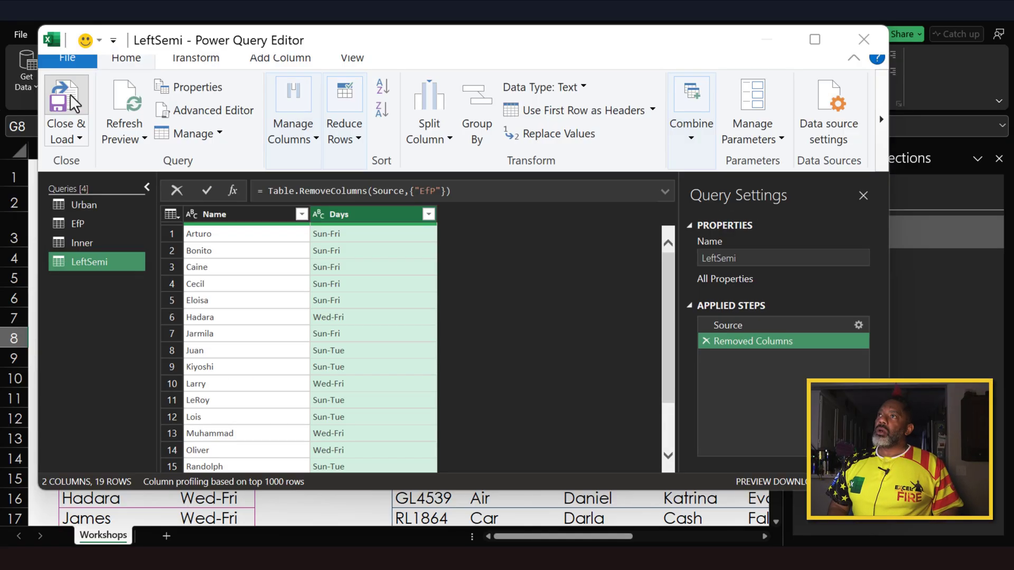
left_click(43, 2)
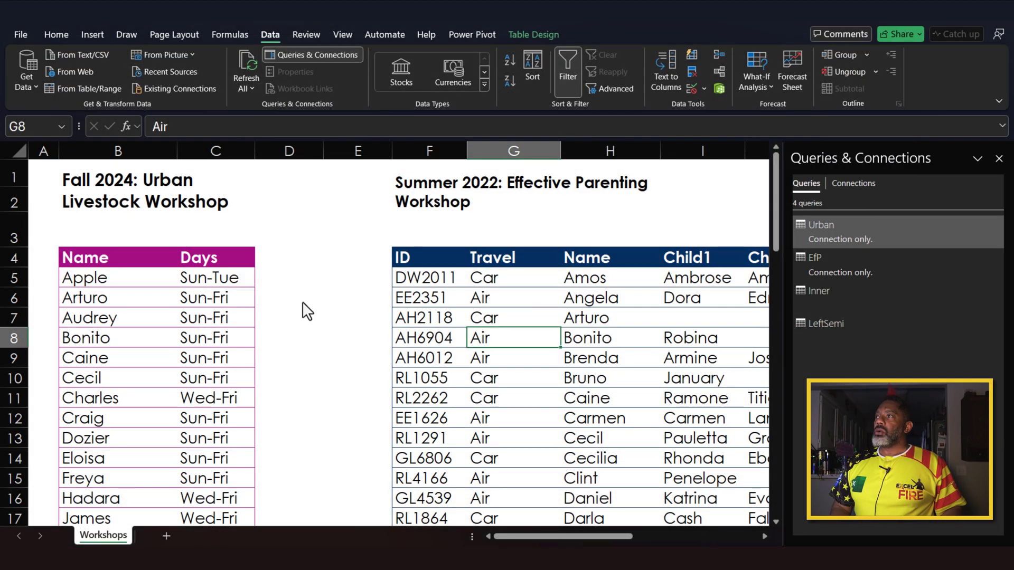